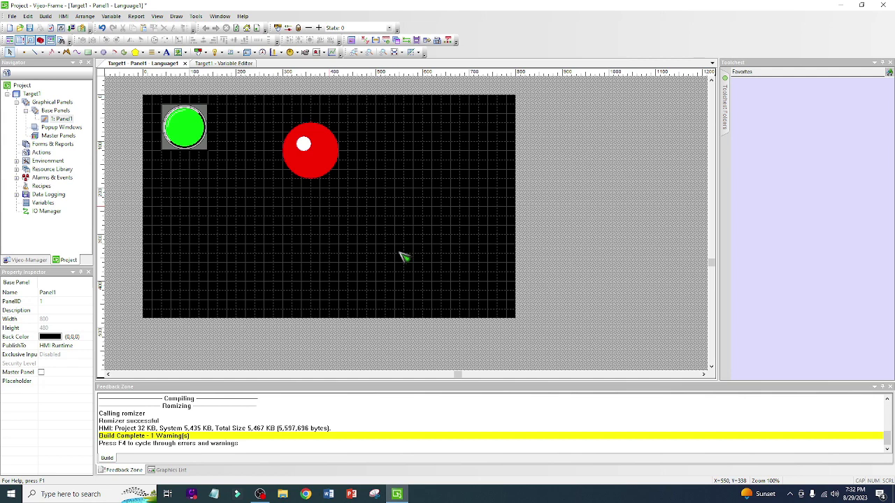
Delete all existing objects from Panel1, including the green switch and the red lamp.
{"action": "right_click", "coordinate": [406, 163]}
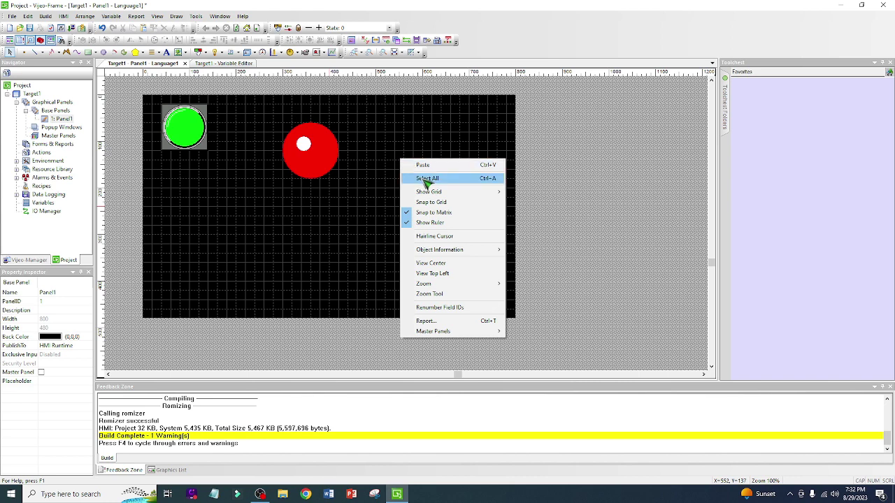
{"action": "left_click", "coordinate": [424, 178]}
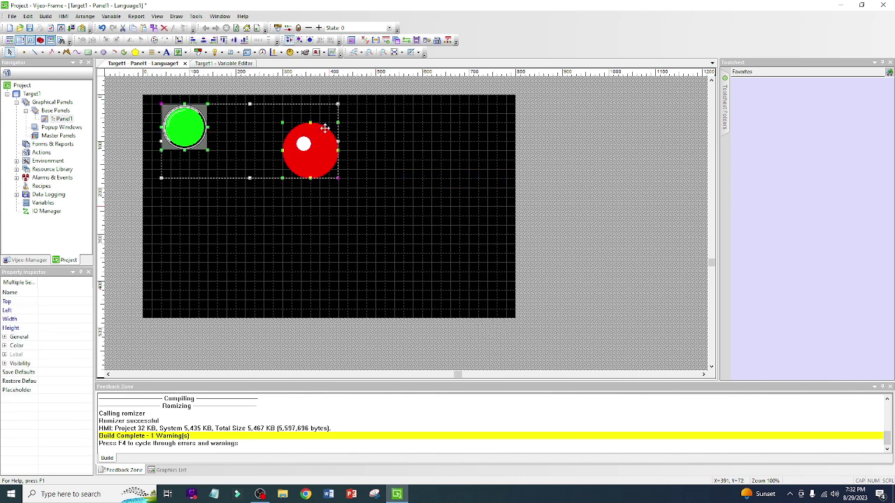
{"action": "right_click", "coordinate": [308, 158]}
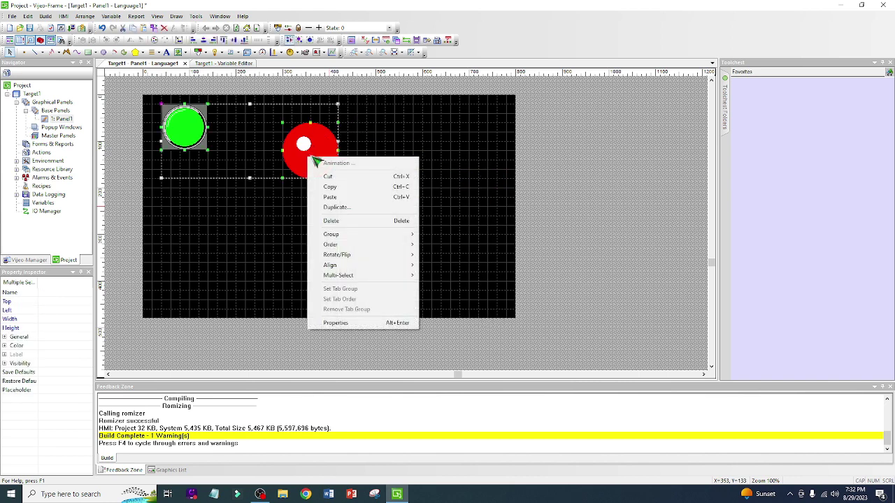
{"action": "left_click", "coordinate": [331, 221]}
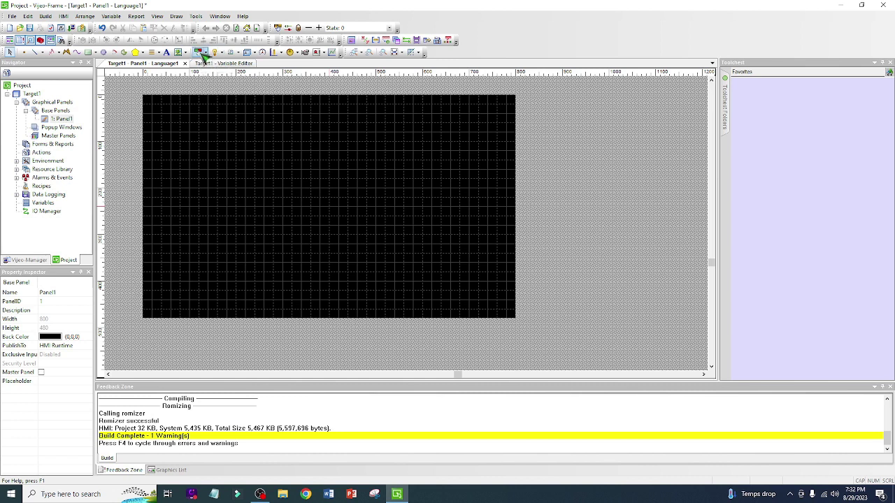
{"action": "left_click", "coordinate": [200, 53]}
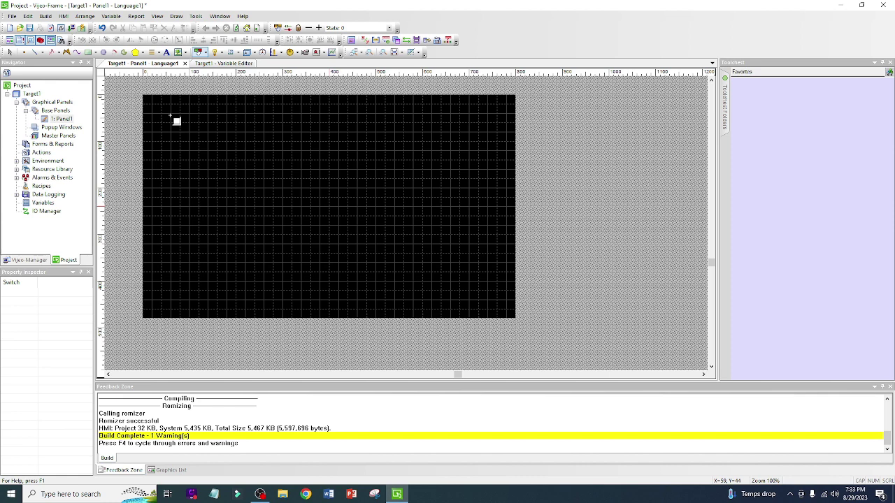
{"action": "left_click_drag", "start_coordinate": [170, 115], "coordinate": [247, 162]}
{"action": "left_click_drag", "start_coordinate": [246, 160], "coordinate": [246, 160]}
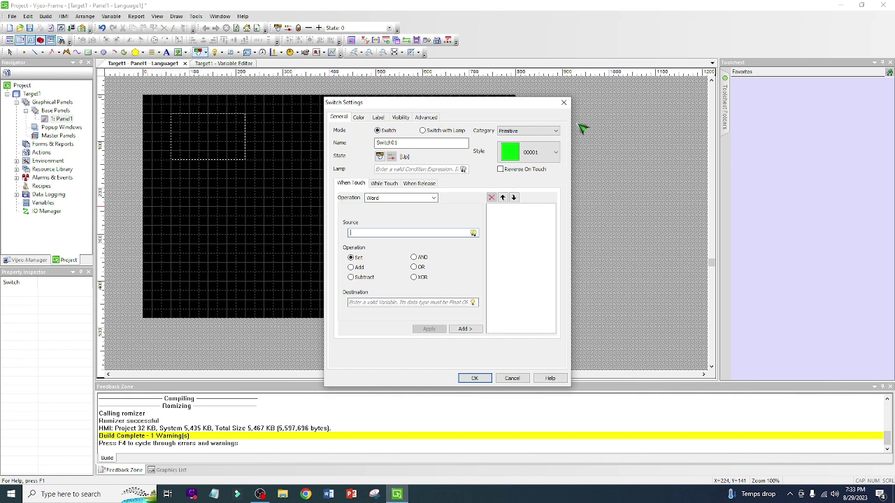
{"action": "left_click", "coordinate": [564, 103]}
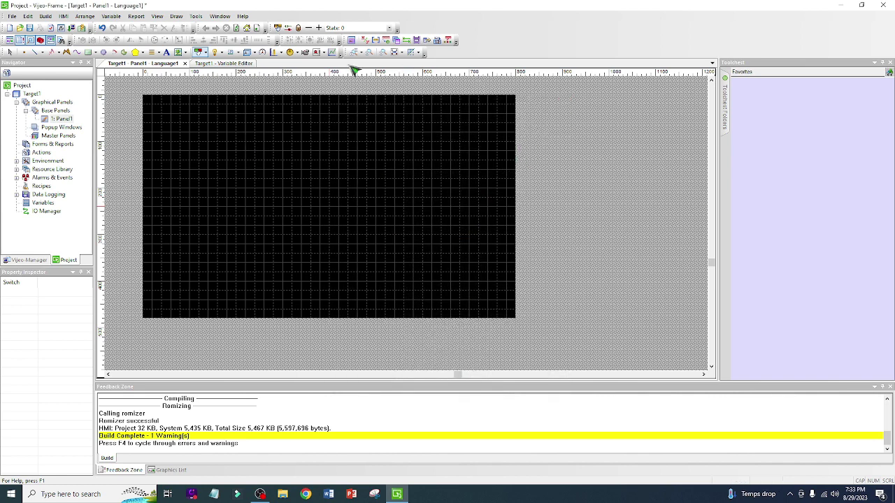
Draw a switch about 140 wide and 100 high near the upper-left corner of the black panel area.
{"action": "left_click", "coordinate": [199, 53]}
{"action": "left_click_drag", "start_coordinate": [170, 114], "coordinate": [237, 160]}
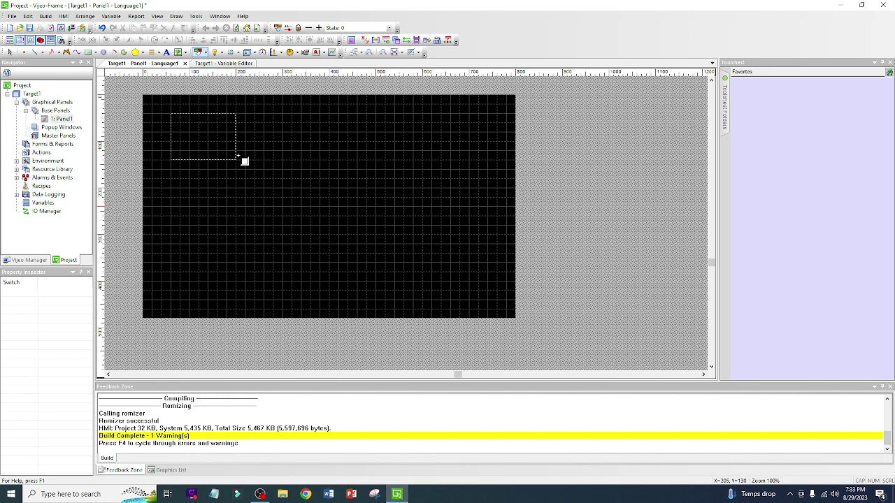
{"action": "left_click_drag", "start_coordinate": [237, 155], "coordinate": [236, 160]}
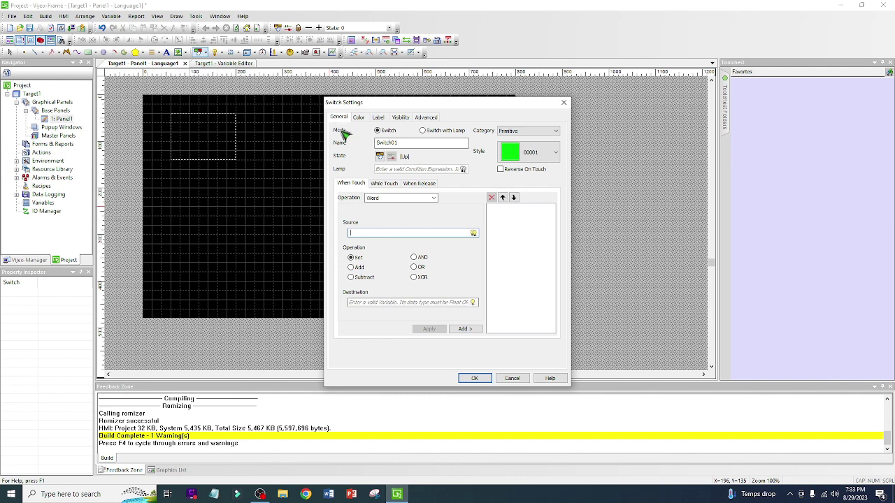
Review the new switch's mode, color, label, visibility and name settings.
{"action": "left_click", "coordinate": [424, 131]}
{"action": "left_click", "coordinate": [378, 130]}
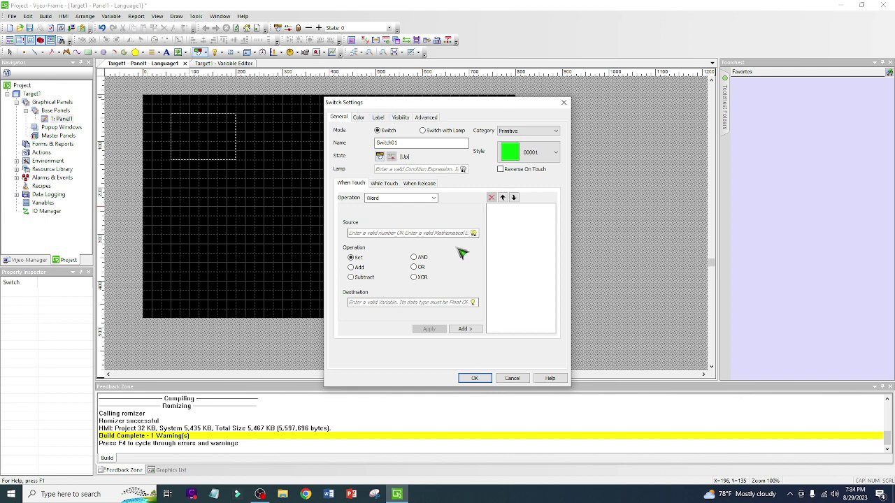
{"action": "left_click", "coordinate": [360, 117]}
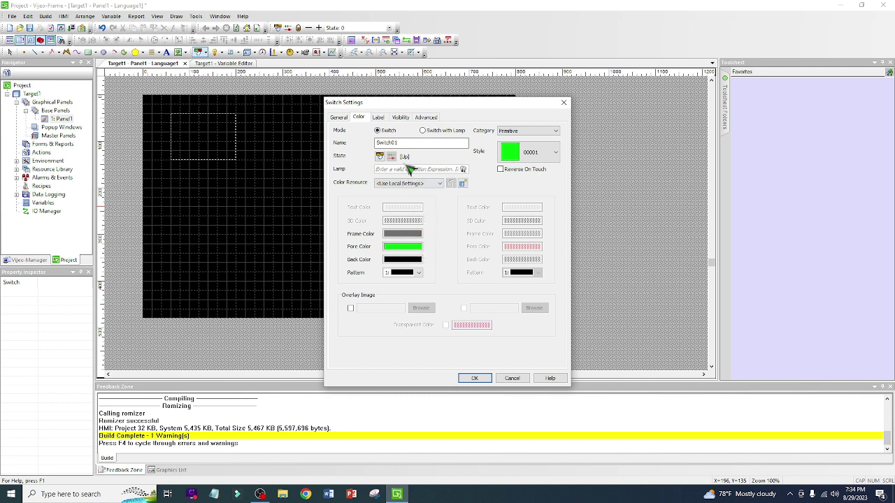
{"action": "left_click", "coordinate": [381, 119]}
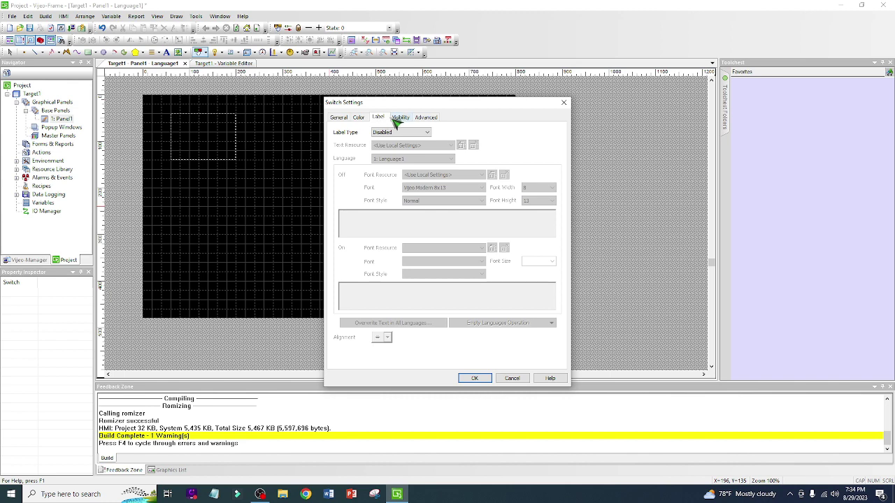
{"action": "left_click", "coordinate": [402, 118]}
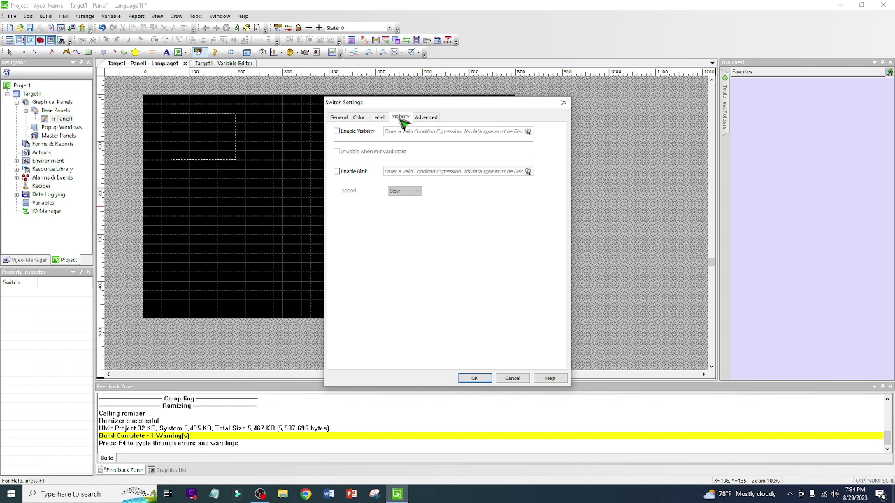
{"action": "left_click", "coordinate": [339, 119]}
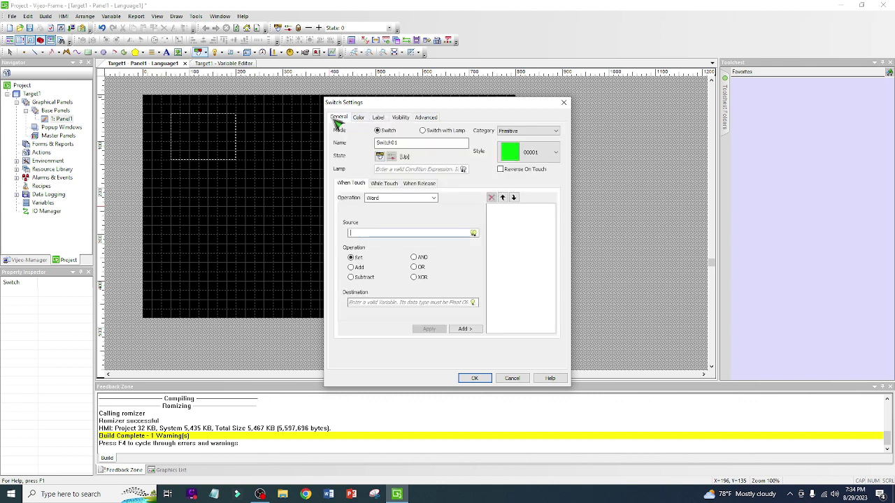
{"action": "left_click", "coordinate": [414, 142]}
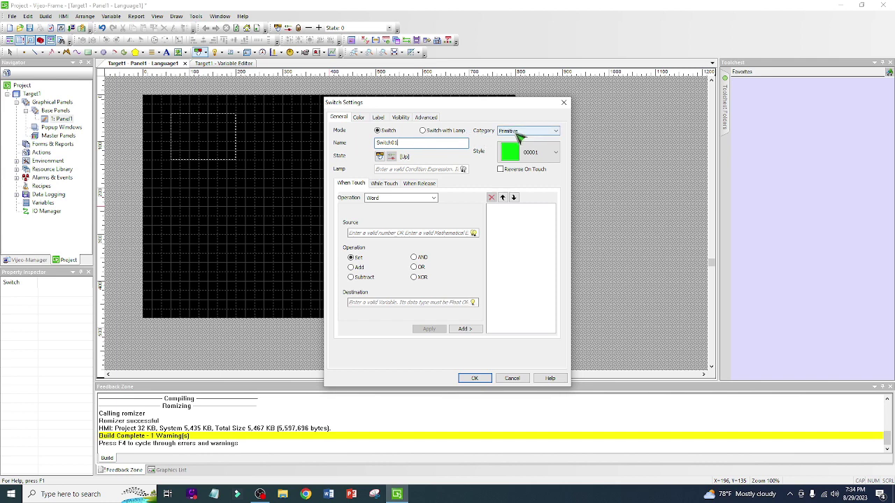
Set the switch's style to 20004 from the Primitive category.
{"action": "left_click", "coordinate": [542, 157]}
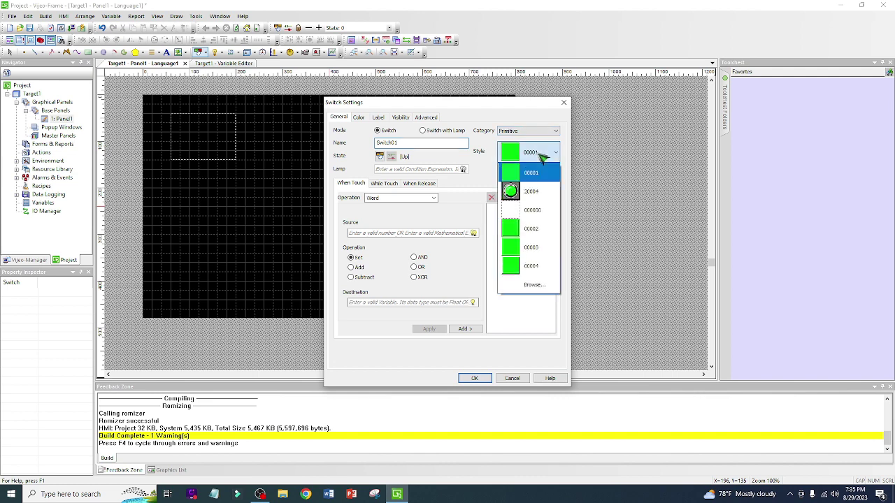
{"action": "left_click", "coordinate": [534, 292]}
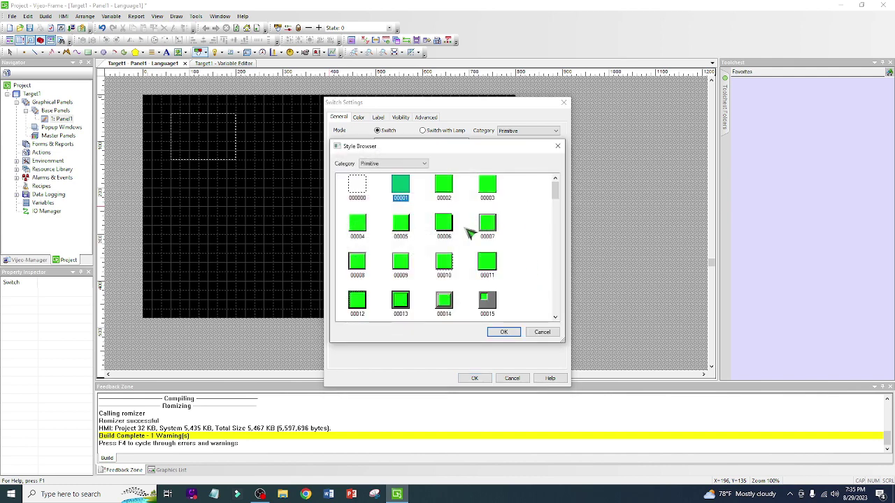
{"action": "scroll", "coordinate": [471, 233], "scroll_direction": "down", "scroll_amount": 3}
{"action": "scroll", "coordinate": [471, 232], "scroll_direction": "down", "scroll_amount": 3}
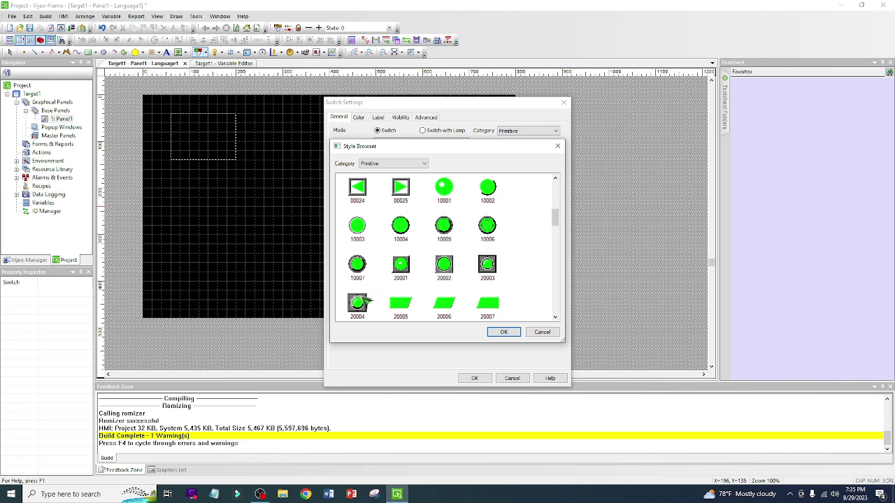
{"action": "left_click", "coordinate": [358, 302]}
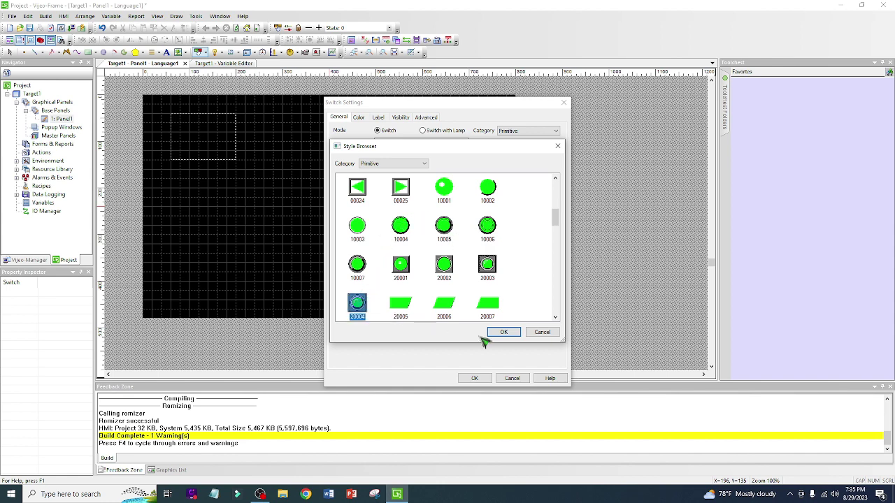
{"action": "left_click", "coordinate": [502, 333]}
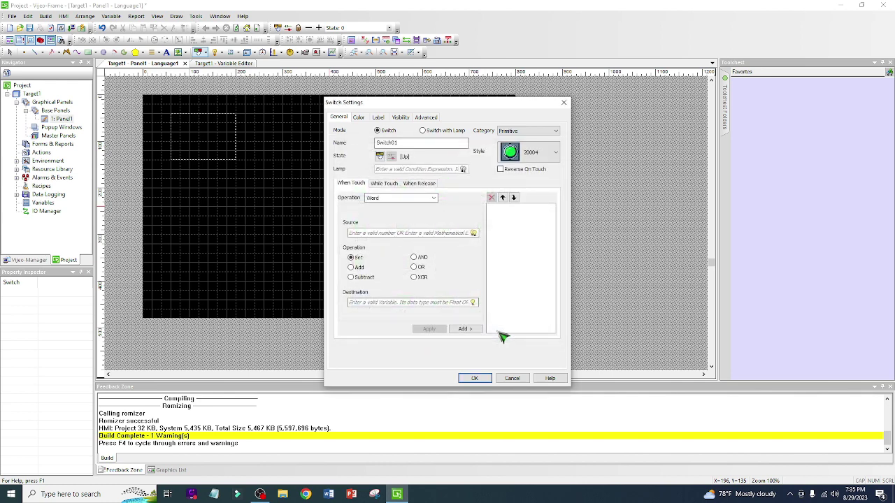
Look through the switch styles of the Bitmap category and leave without choosing one.
{"action": "left_click", "coordinate": [558, 131]}
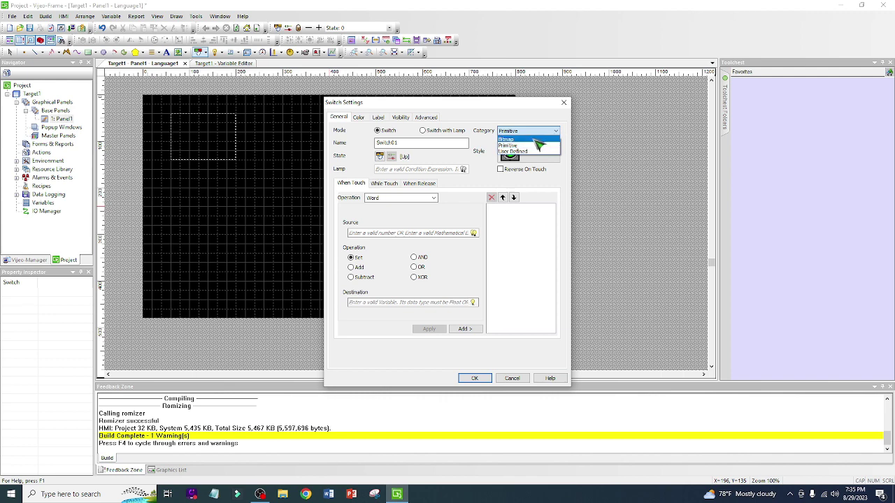
{"action": "left_click", "coordinate": [536, 140]}
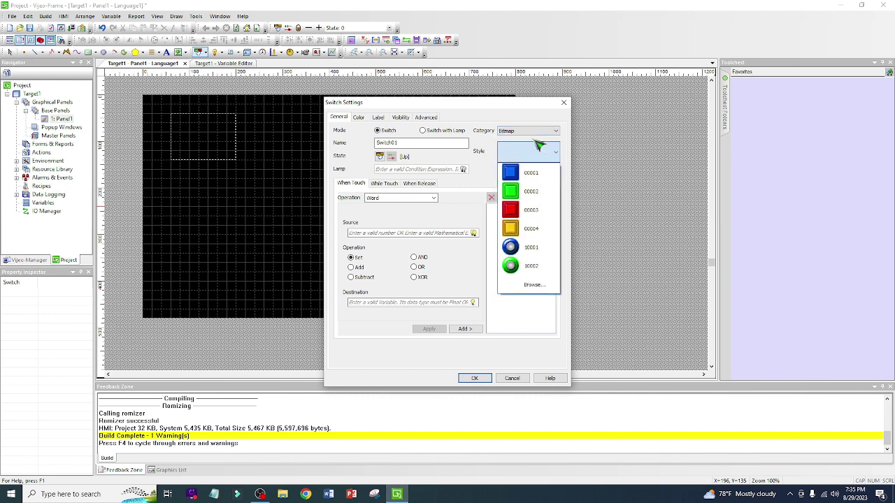
{"action": "left_click", "coordinate": [529, 283]}
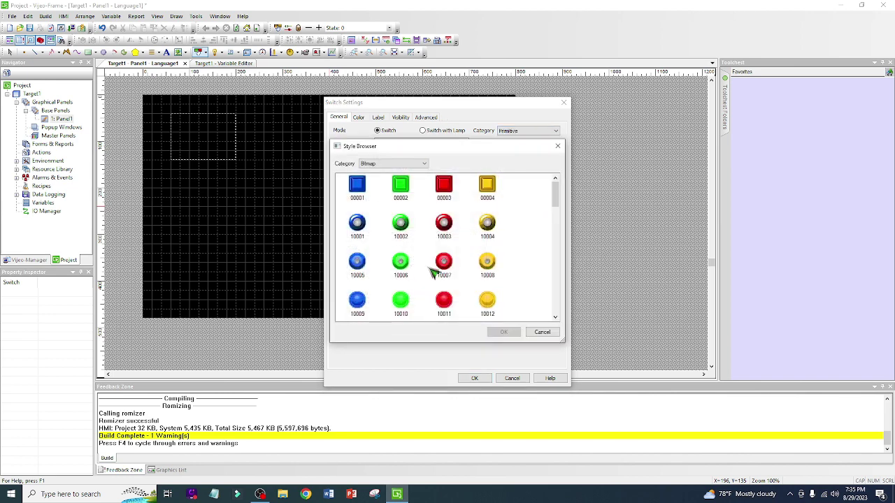
{"action": "scroll", "coordinate": [417, 293], "scroll_direction": "down", "scroll_amount": 5}
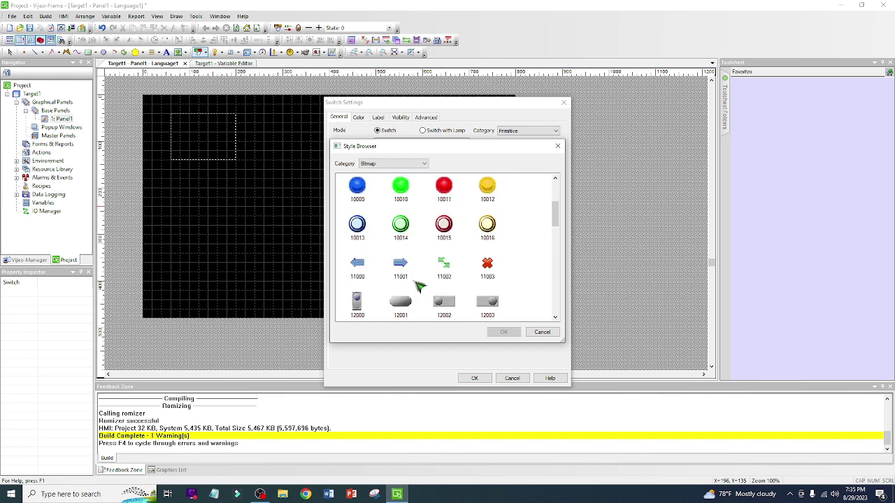
{"action": "scroll", "coordinate": [417, 285], "scroll_direction": "down", "scroll_amount": 4}
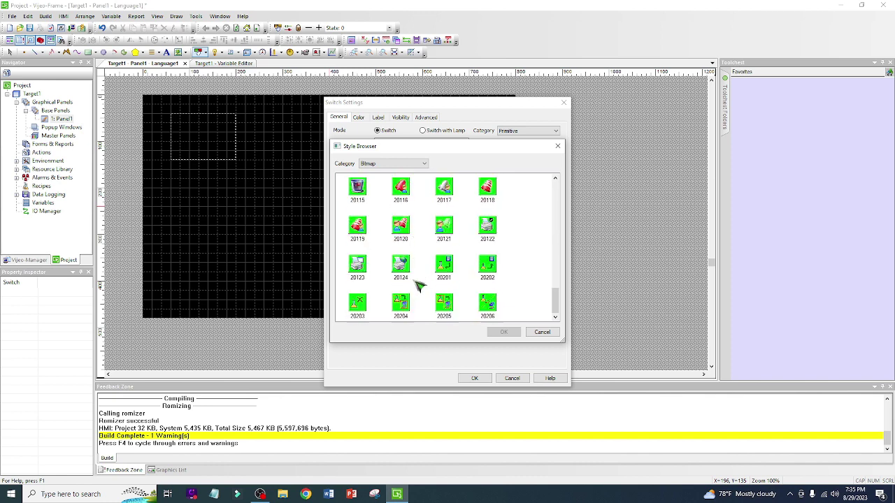
{"action": "scroll", "coordinate": [417, 285], "scroll_direction": "up", "scroll_amount": 5}
{"action": "scroll", "coordinate": [418, 285], "scroll_direction": "up", "scroll_amount": 3}
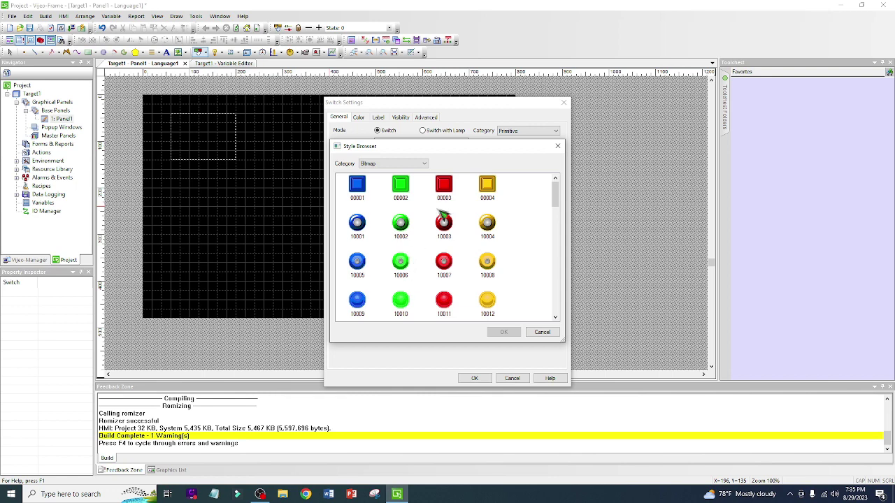
{"action": "left_click", "coordinate": [543, 333]}
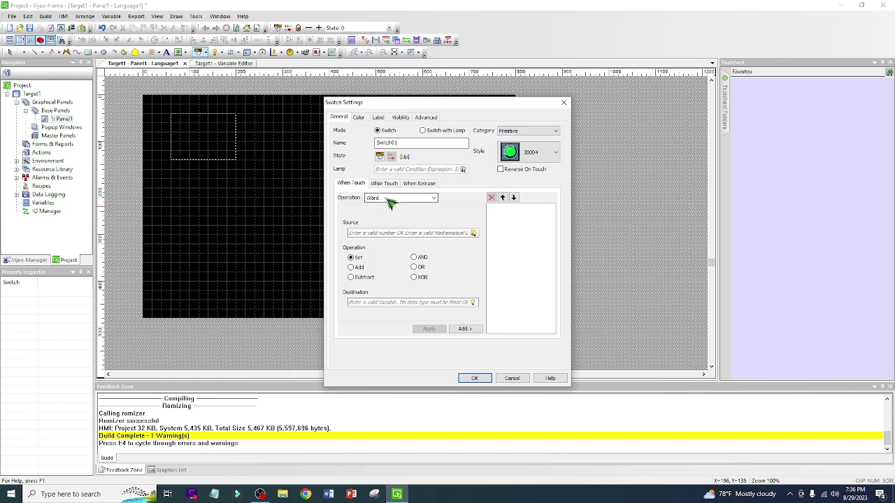
Add a When Touch Bit operation that sets the Light_1 variable, and finish placing the switch.
{"action": "left_click", "coordinate": [433, 199]}
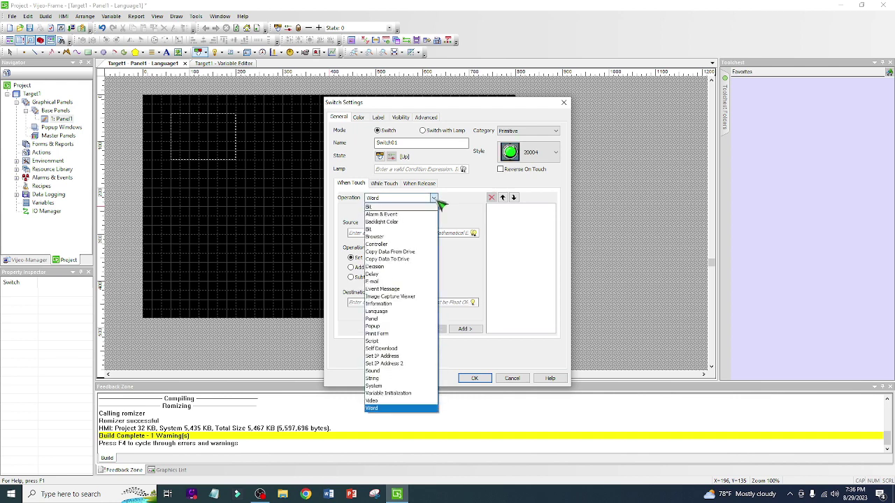
{"action": "left_click", "coordinate": [383, 229]}
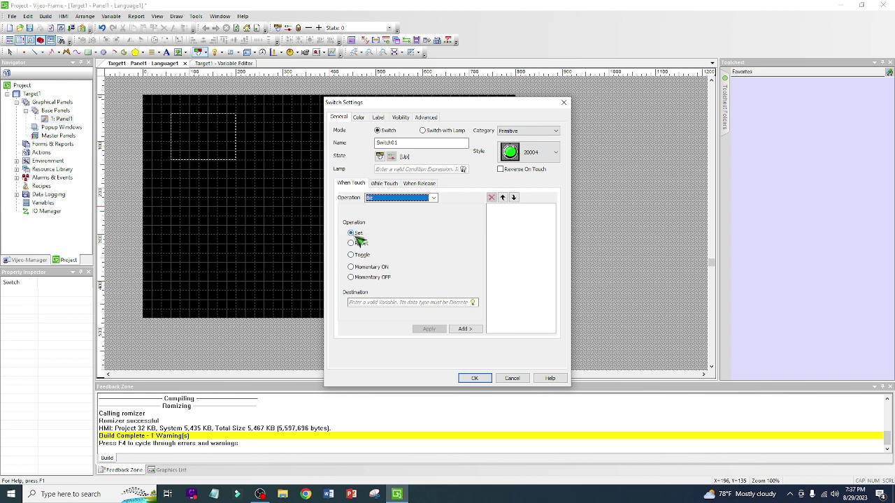
{"action": "left_click", "coordinate": [474, 302]}
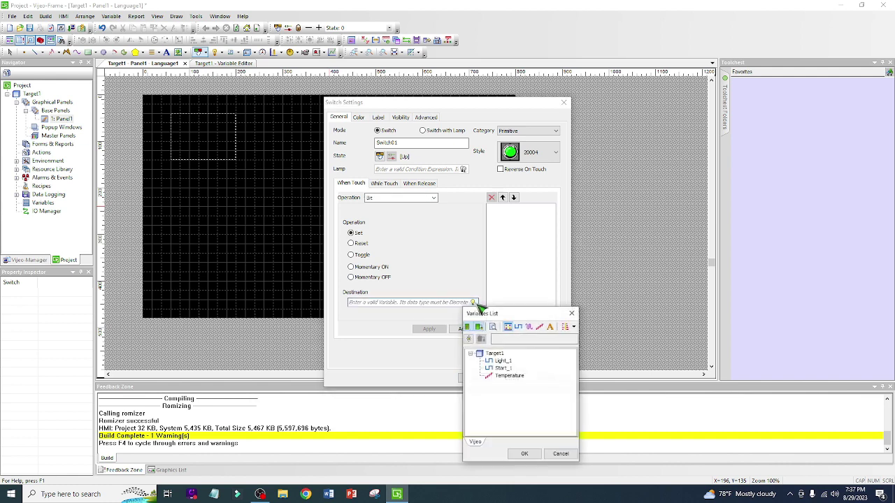
{"action": "left_click", "coordinate": [502, 360]}
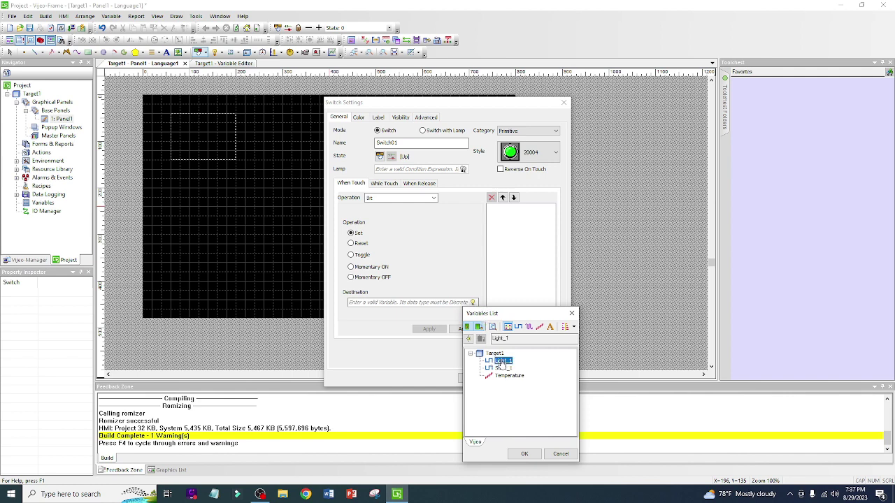
{"action": "left_click", "coordinate": [524, 453]}
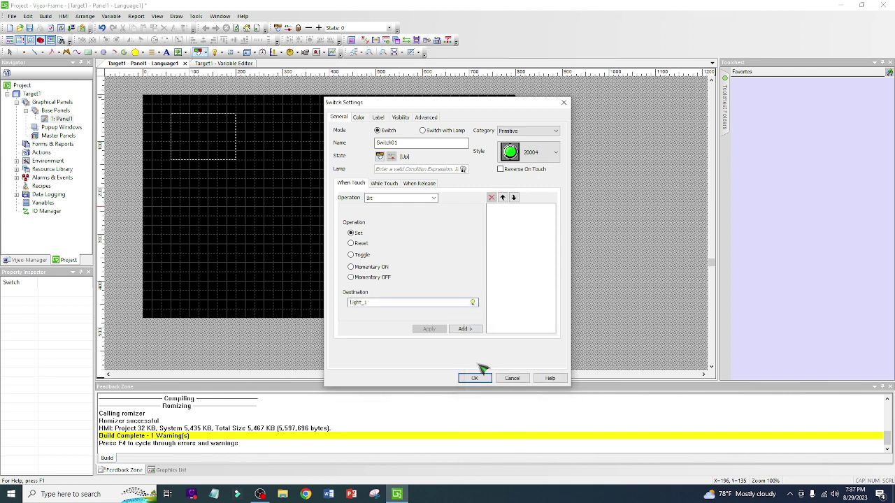
{"action": "left_click", "coordinate": [465, 329]}
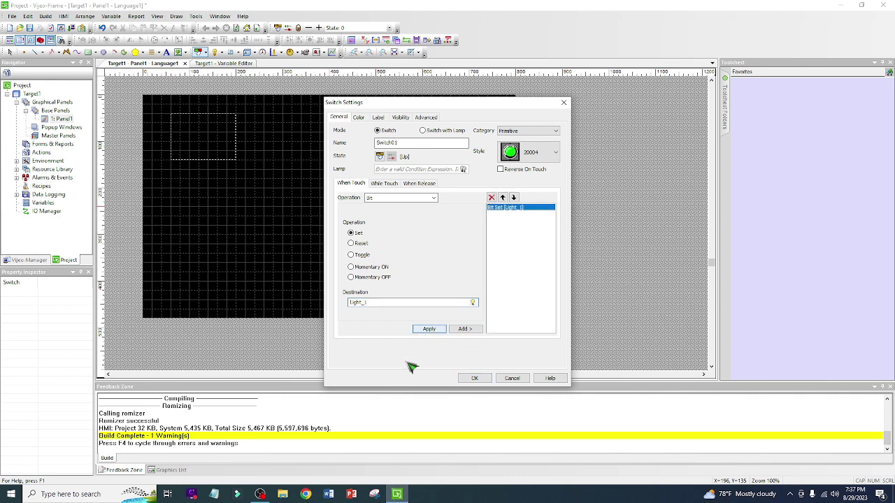
{"action": "left_click", "coordinate": [474, 378]}
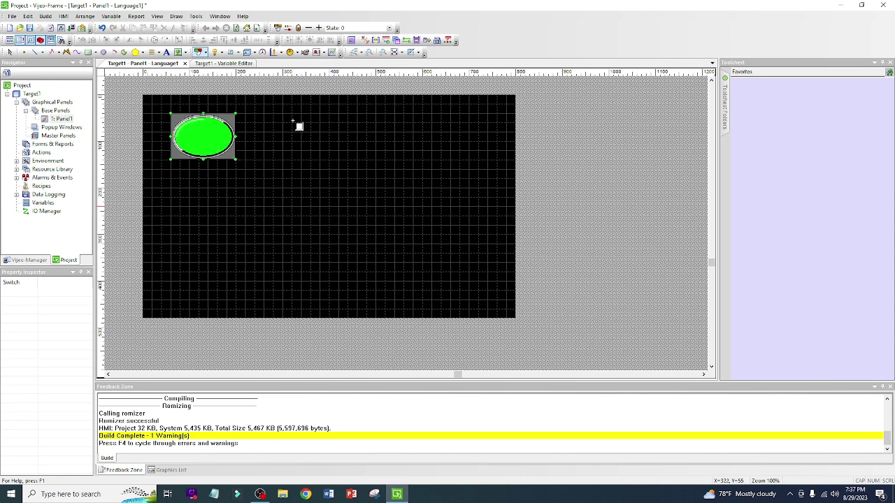
{"action": "key", "text": "Escape"}
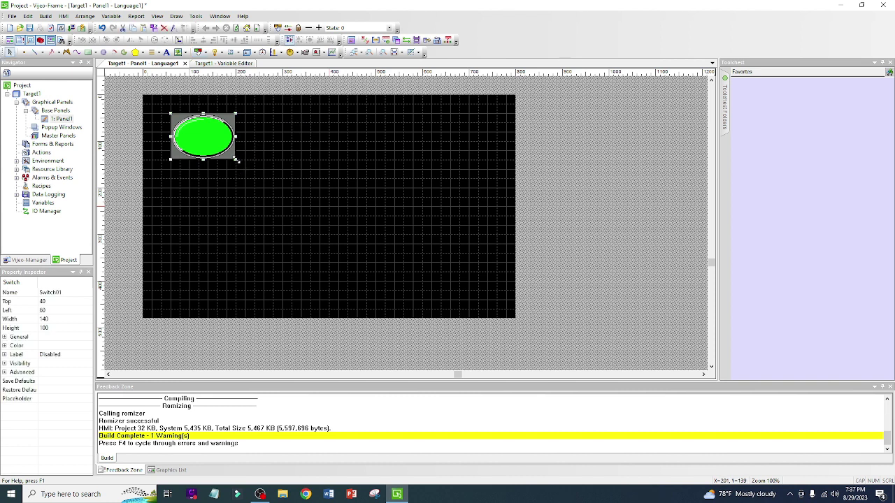
Resize the switch to 80 by 80 and move it up to Top 20.
{"action": "left_click_drag", "start_coordinate": [232, 159], "coordinate": [206, 149]}
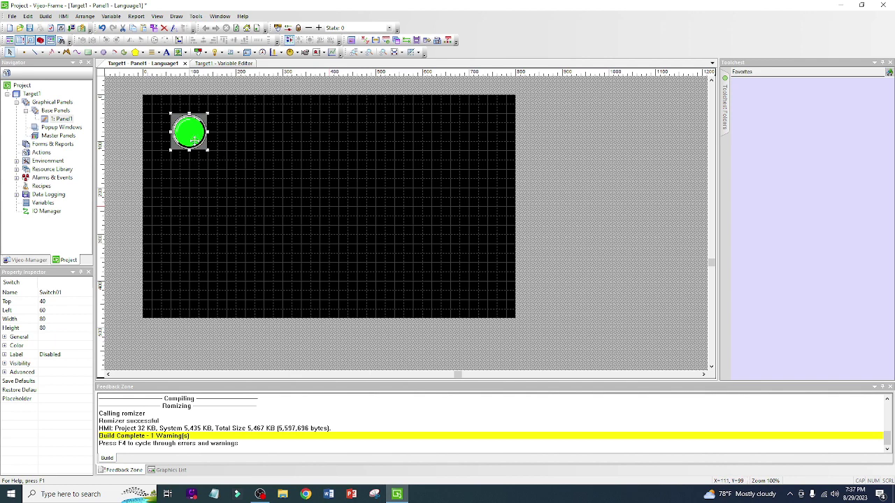
{"action": "left_click_drag", "start_coordinate": [193, 141], "coordinate": [193, 134]}
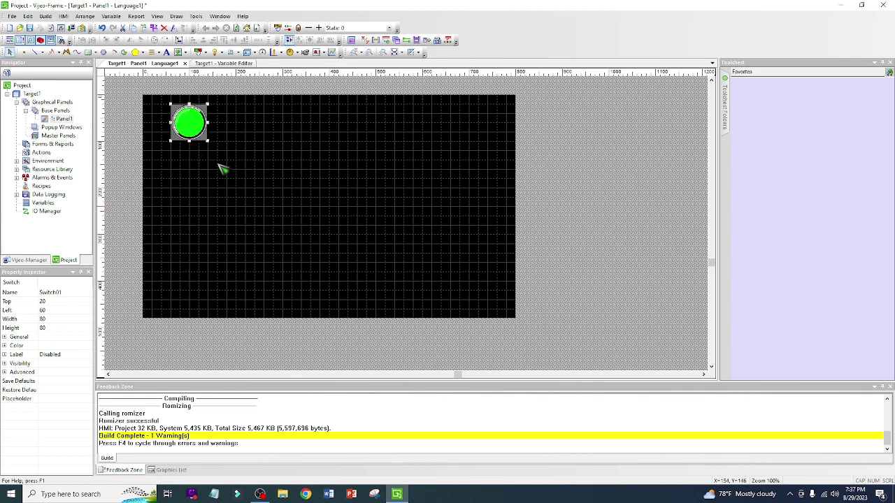
Copy the switch and paste four copies of it onto the panel.
{"action": "right_click", "coordinate": [195, 123]}
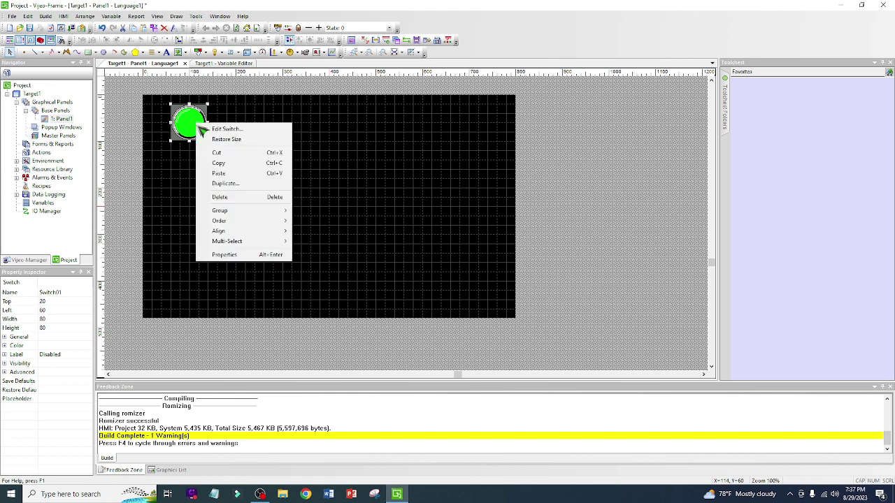
{"action": "left_click", "coordinate": [218, 165]}
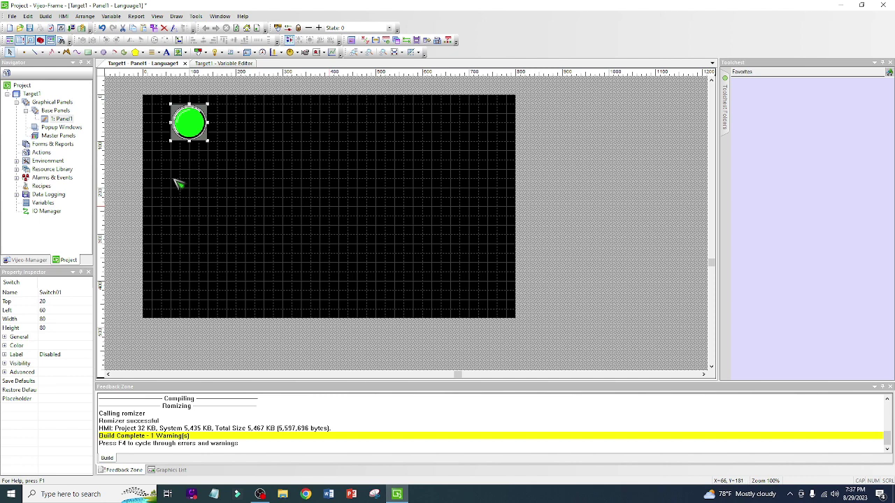
{"action": "right_click", "coordinate": [174, 180]}
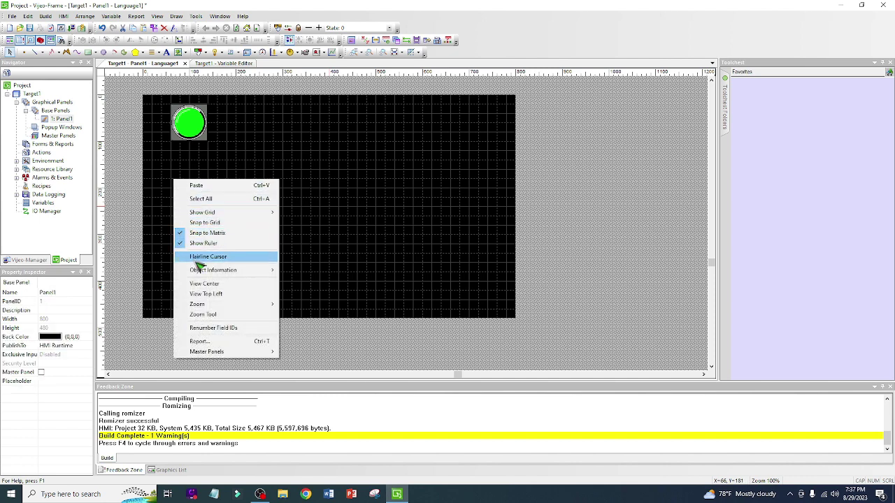
{"action": "left_click", "coordinate": [199, 185]}
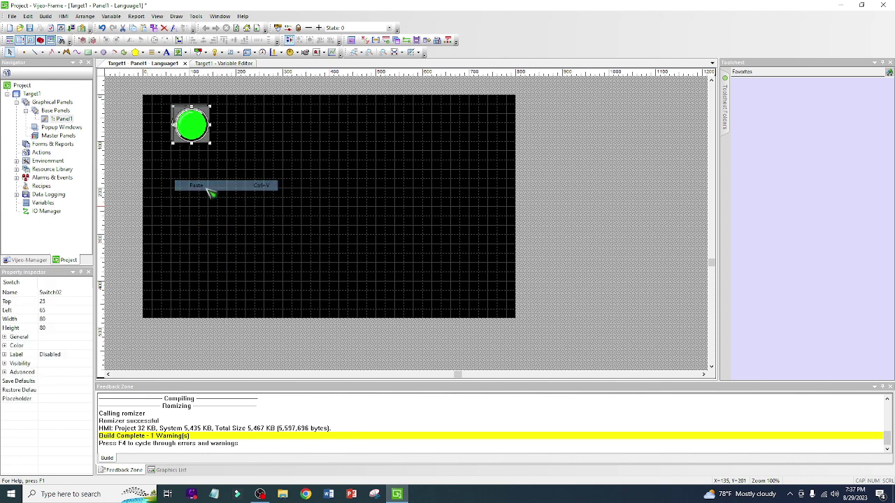
{"action": "right_click", "coordinate": [199, 186]}
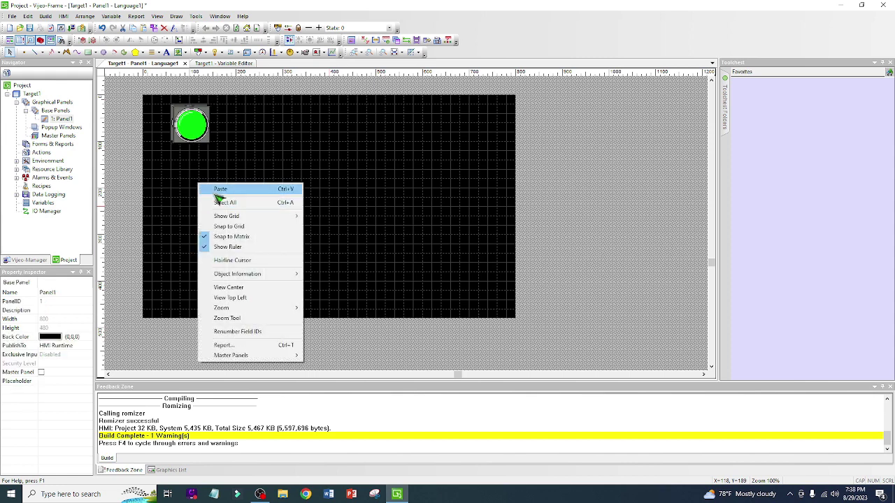
{"action": "left_click", "coordinate": [210, 187]}
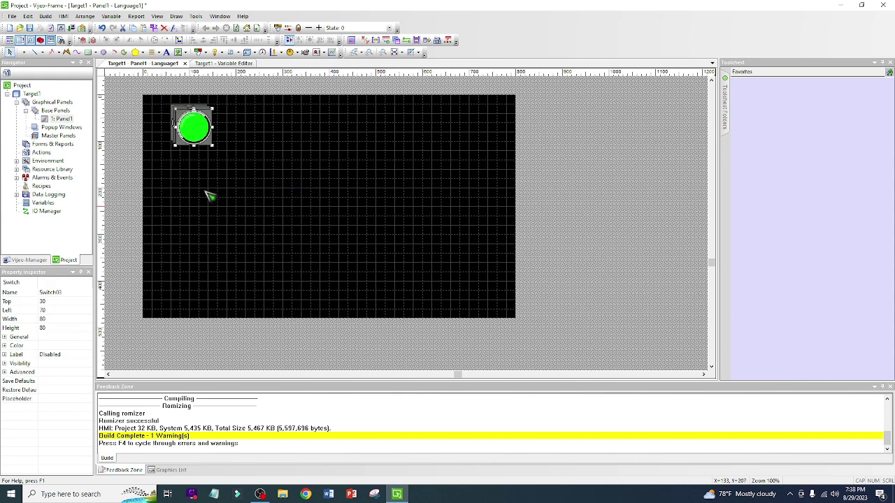
{"action": "right_click", "coordinate": [208, 195]}
{"action": "left_click", "coordinate": [231, 199]}
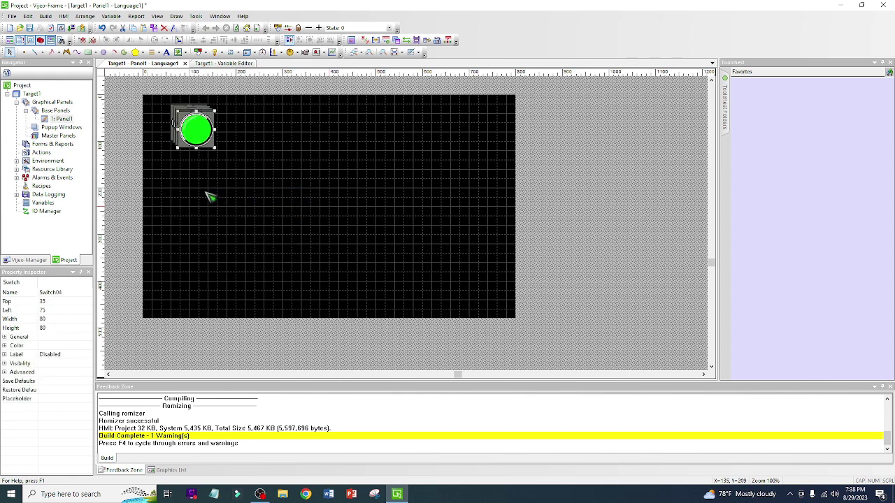
{"action": "right_click", "coordinate": [206, 192]}
{"action": "left_click", "coordinate": [228, 198]}
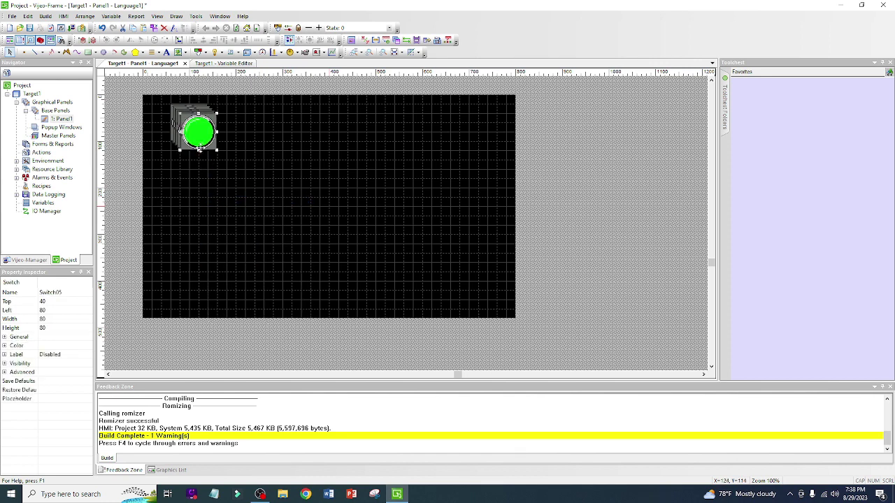
Move three pasted switches below the original at Left 60, with Top positions of 360, 240 and 140.
{"action": "left_click_drag", "start_coordinate": [202, 145], "coordinate": [188, 292]}
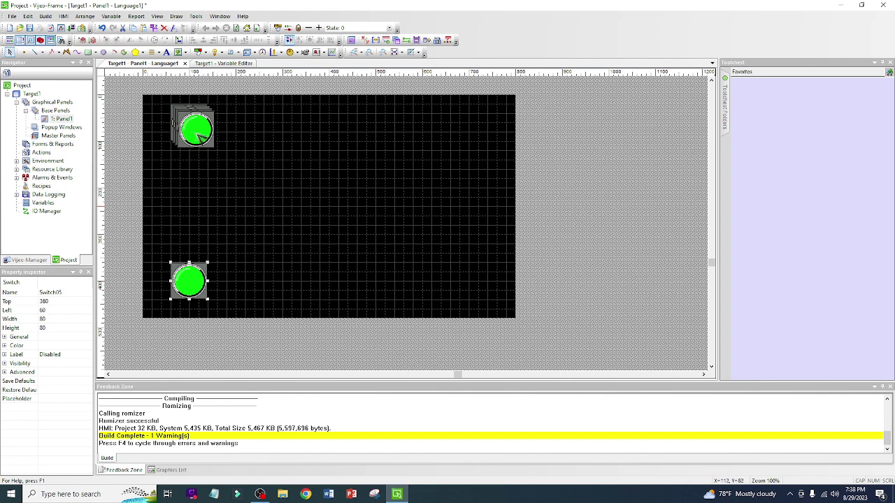
{"action": "left_click", "coordinate": [194, 174]}
{"action": "left_click", "coordinate": [194, 137]}
{"action": "left_click_drag", "start_coordinate": [193, 158], "coordinate": [185, 236]}
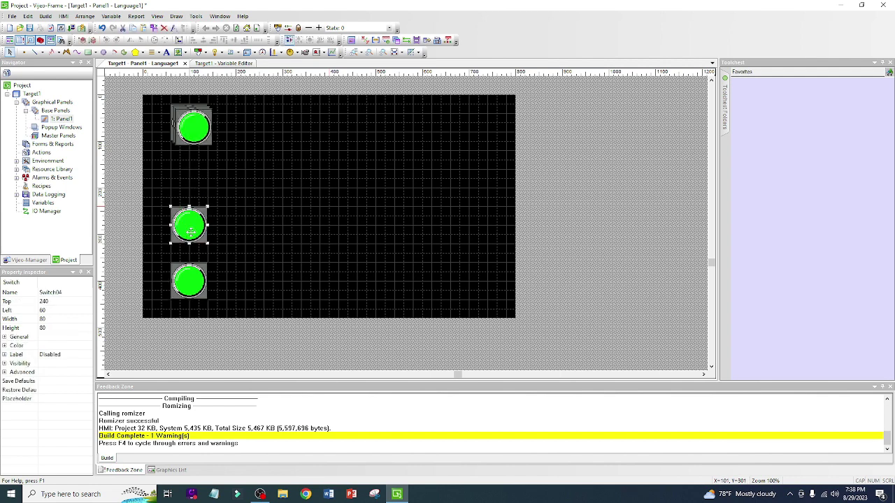
{"action": "left_click", "coordinate": [190, 129]}
{"action": "left_click_drag", "start_coordinate": [188, 160], "coordinate": [186, 180]}
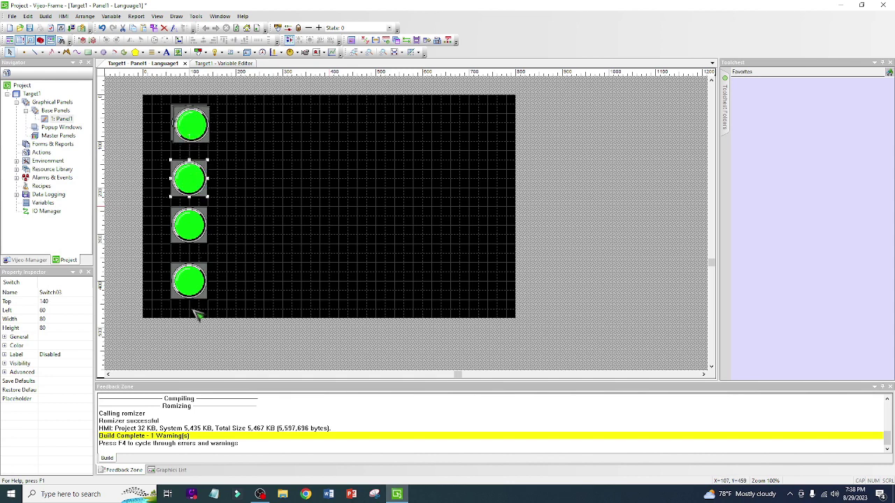
Shift the three lower switches further down the column, placing the fourth switch at Top 280.
{"action": "left_click_drag", "start_coordinate": [187, 287], "coordinate": [186, 303]}
{"action": "left_click", "coordinate": [187, 225]}
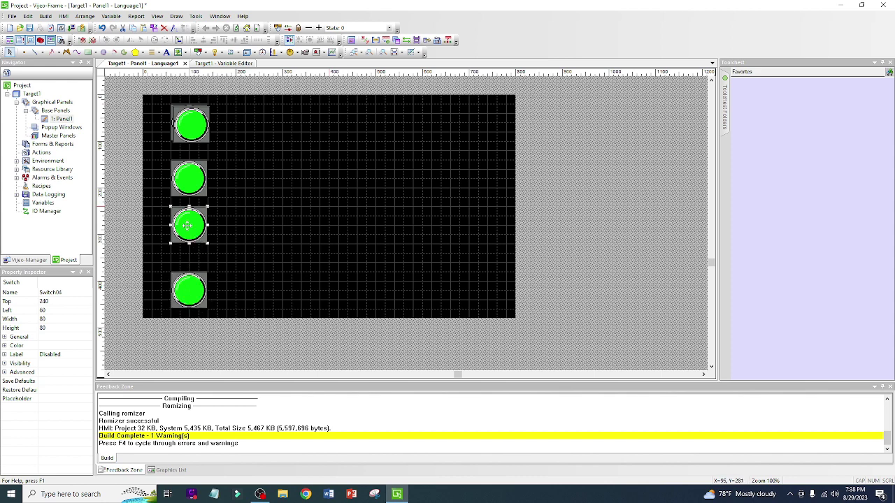
{"action": "left_click_drag", "start_coordinate": [187, 225], "coordinate": [187, 244]}
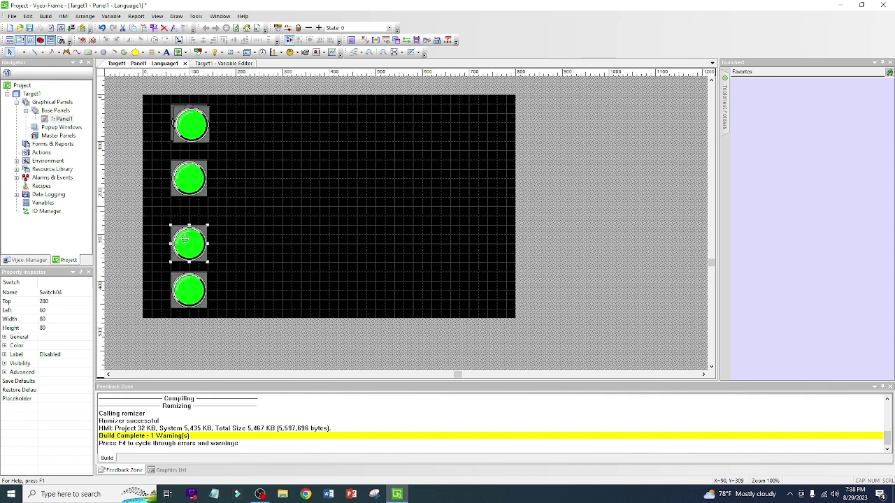
{"action": "left_click", "coordinate": [193, 183]}
{"action": "left_click_drag", "start_coordinate": [193, 183], "coordinate": [195, 211]}
Move the remaining overlapping copy to Left 60, Top 100, and space all five switches evenly vertically.
{"action": "left_click", "coordinate": [194, 130]}
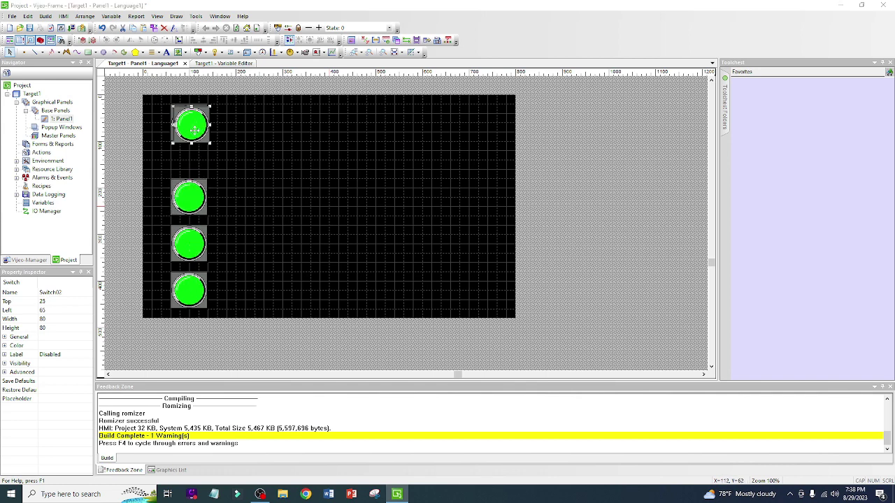
{"action": "double_click", "coordinate": [194, 130]}
{"action": "left_click", "coordinate": [570, 100]}
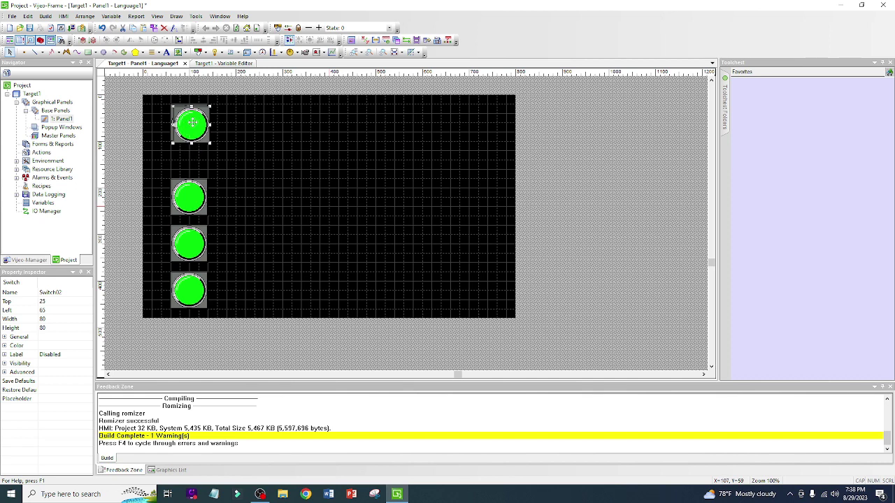
{"action": "left_click_drag", "start_coordinate": [193, 123], "coordinate": [188, 155]}
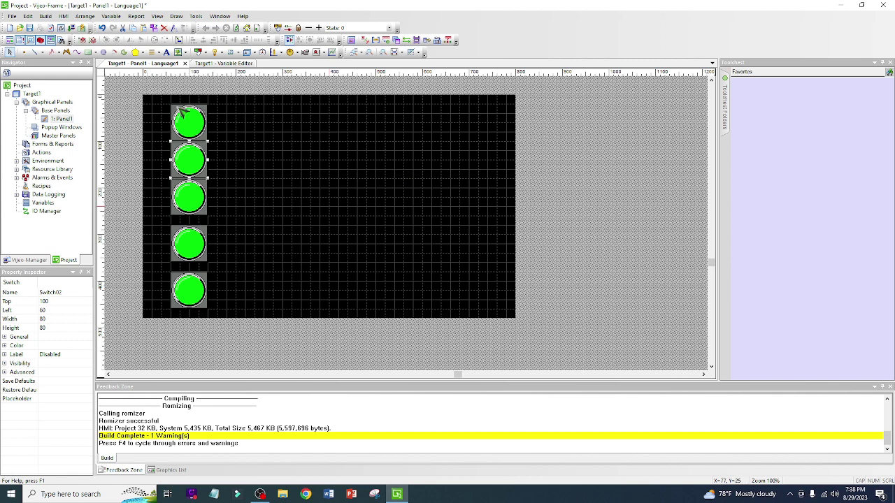
{"action": "left_click_drag", "start_coordinate": [162, 103], "coordinate": [229, 319]}
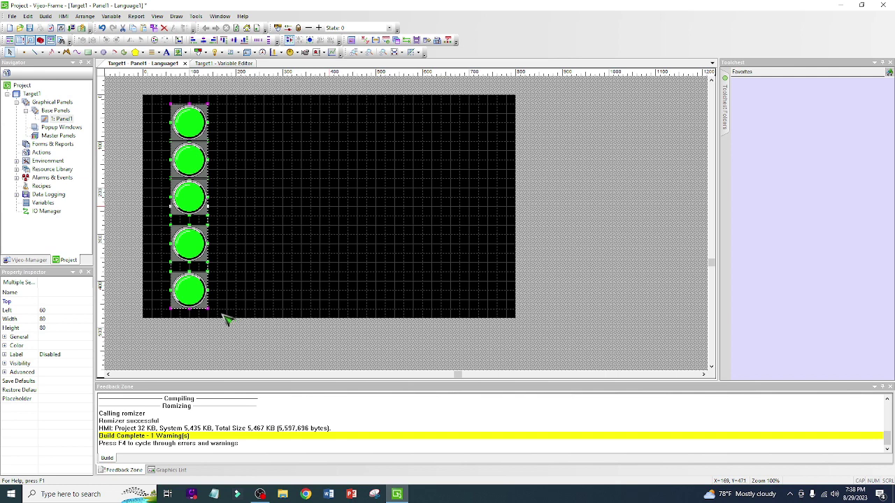
{"action": "left_click", "coordinate": [268, 41]}
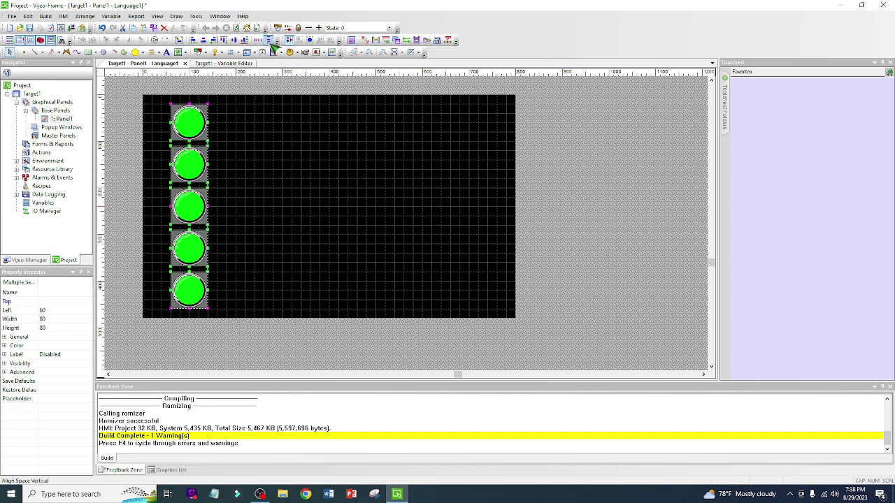
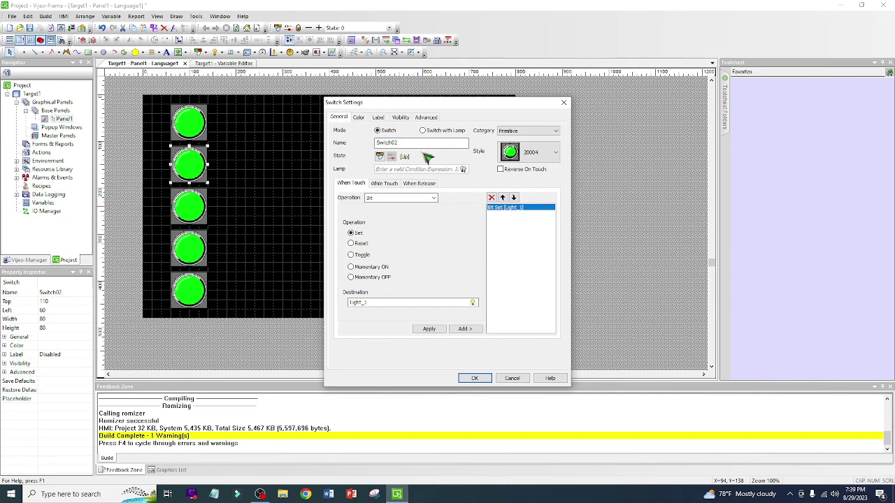
Try adding a When Touch Bit Reset operation on Light_1 to the second switch, and remove it again.
{"action": "left_click", "coordinate": [351, 243]}
{"action": "left_click", "coordinate": [466, 330]}
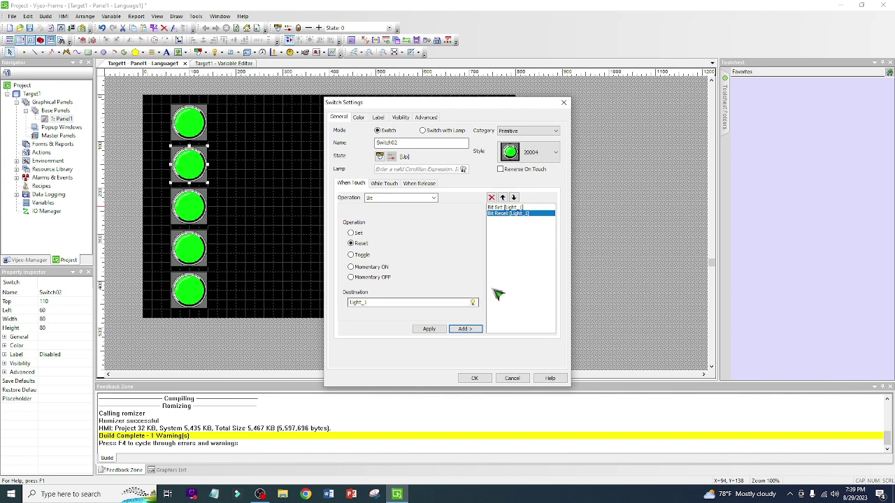
{"action": "left_click", "coordinate": [492, 197]}
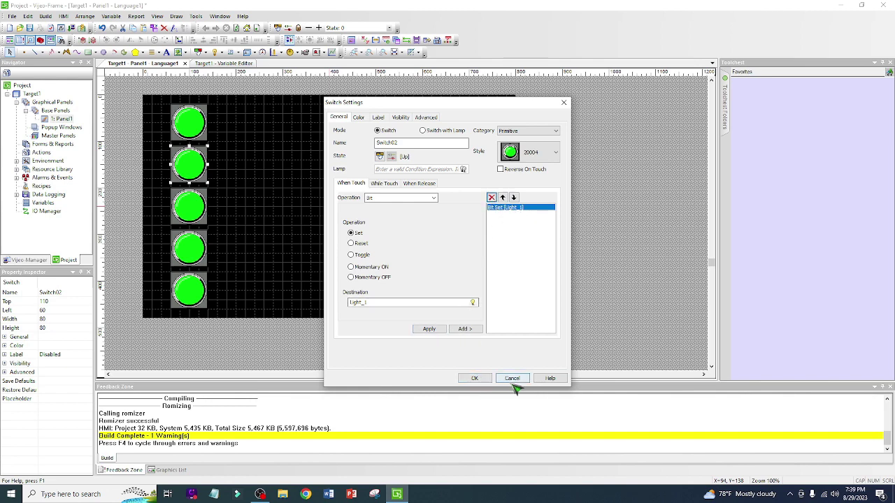
{"action": "left_click", "coordinate": [474, 378]}
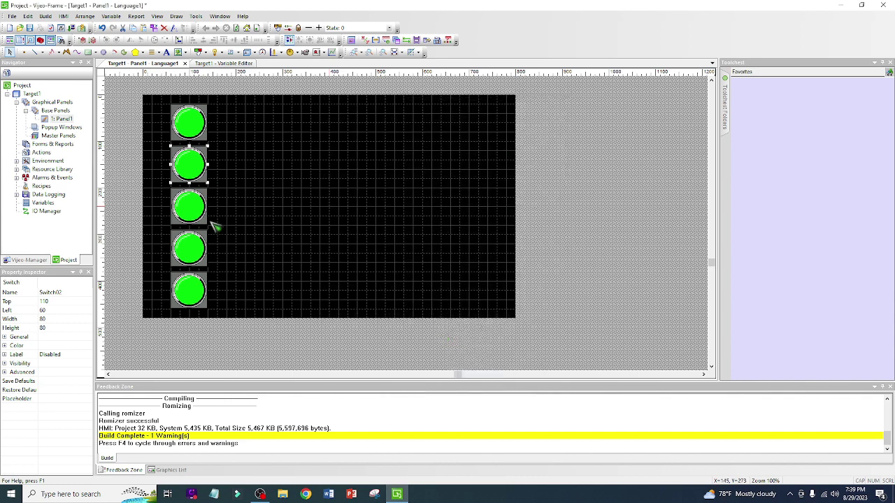
Choose Toggle as the When Touch Bit operation on Light_1 for the third switch.
{"action": "left_click", "coordinate": [186, 208]}
{"action": "double_click", "coordinate": [187, 208]}
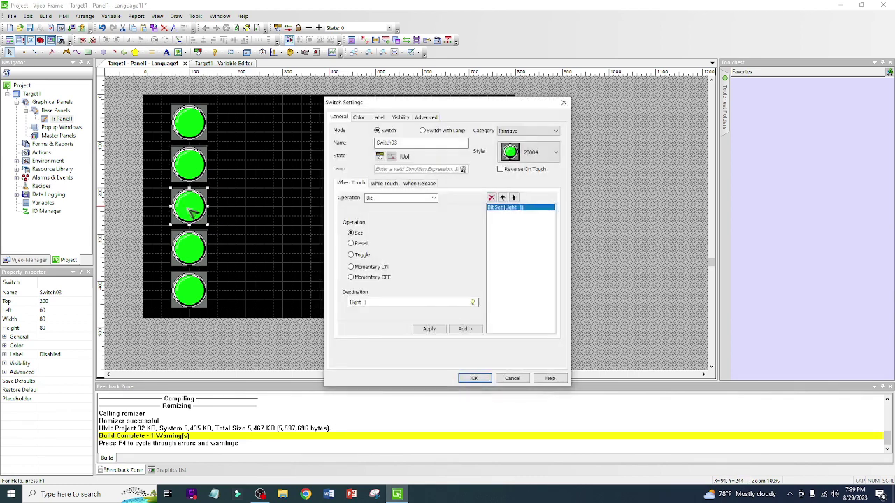
{"action": "left_click", "coordinate": [351, 255]}
{"action": "left_click", "coordinate": [472, 379]}
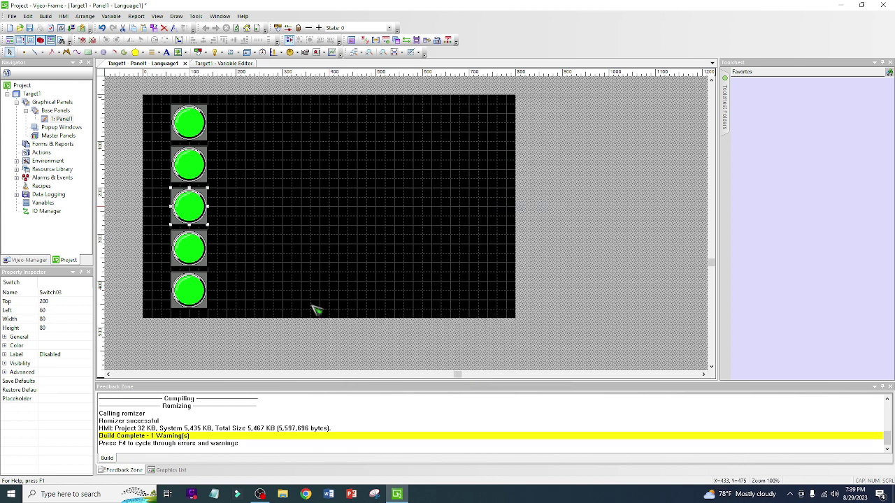
Choose Momentary ON as the When Touch Bit operation on Light_1 for the fourth switch.
{"action": "left_click", "coordinate": [190, 250]}
{"action": "double_click", "coordinate": [190, 250]}
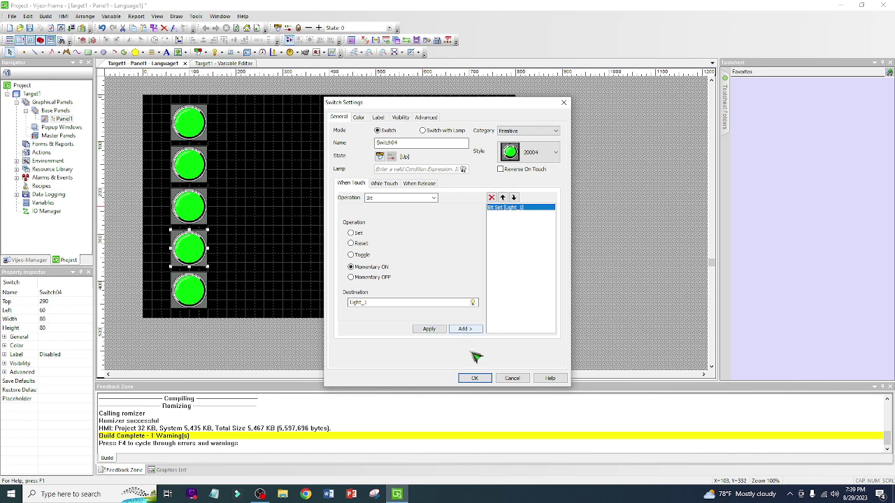
{"action": "left_click", "coordinate": [473, 378]}
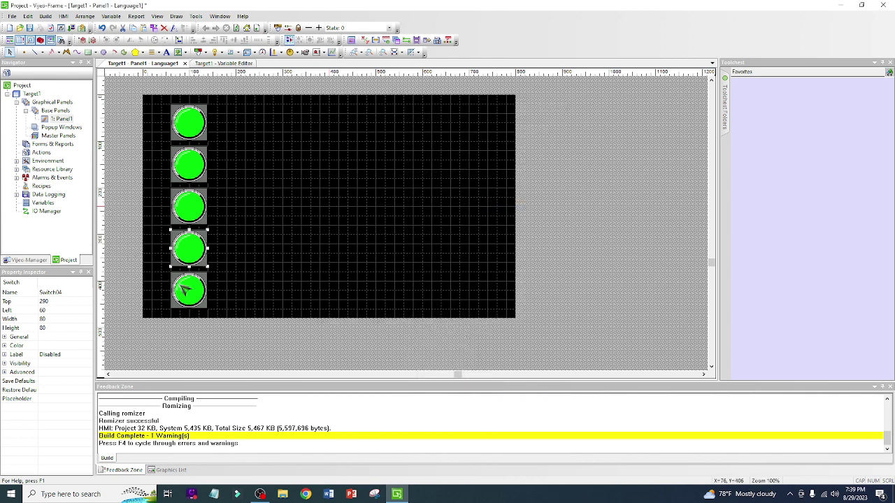
Choose Momentary OFF as the When Touch Bit operation on Light_1 for the fifth switch.
{"action": "left_click", "coordinate": [186, 289]}
{"action": "double_click", "coordinate": [196, 289]}
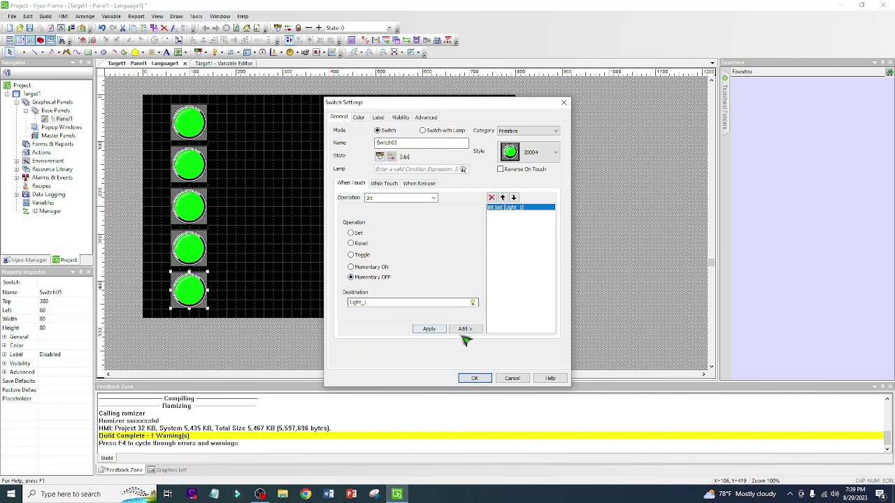
{"action": "left_click", "coordinate": [477, 380]}
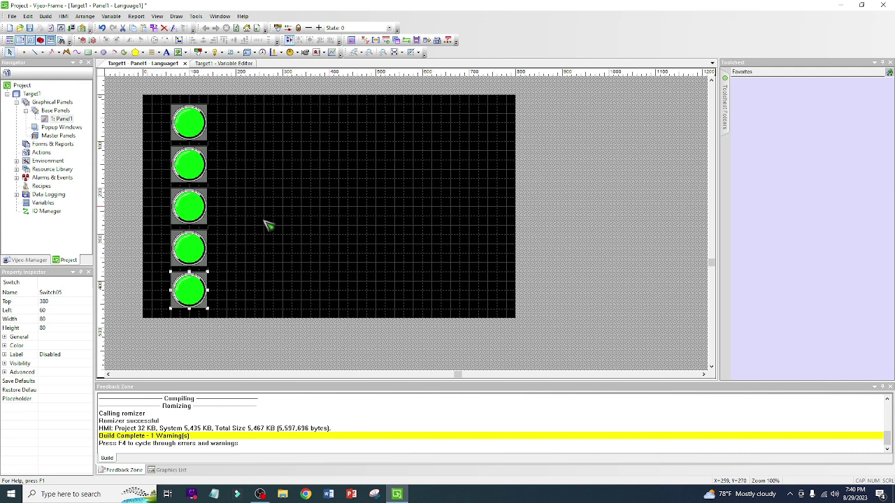
Draw a lamp about 160 wide and 100 high beside the switches on Panel1, and assign it the variable Light_1.
{"action": "left_click", "coordinate": [215, 53]}
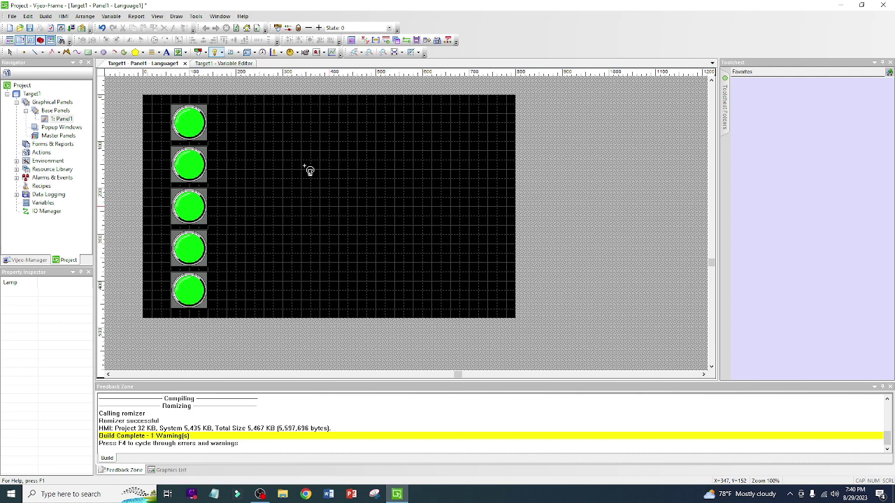
{"action": "left_click_drag", "start_coordinate": [302, 170], "coordinate": [375, 217]}
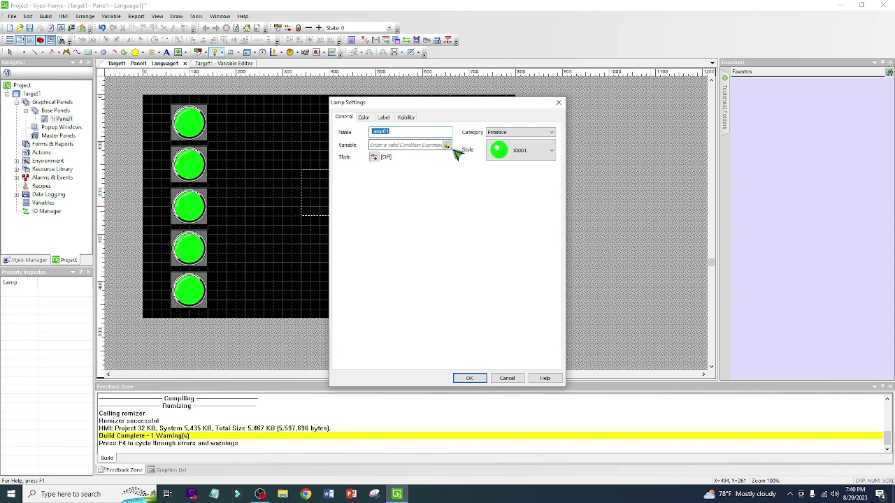
{"action": "left_click", "coordinate": [448, 147]}
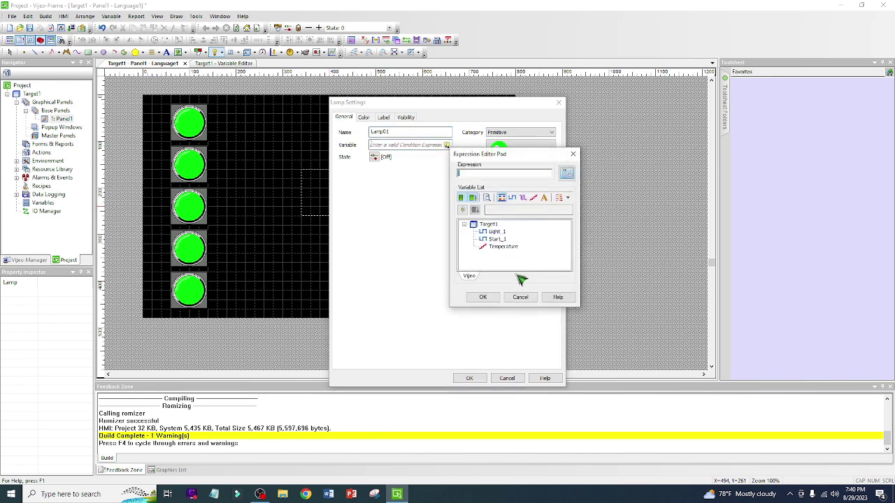
{"action": "left_click", "coordinate": [496, 232]}
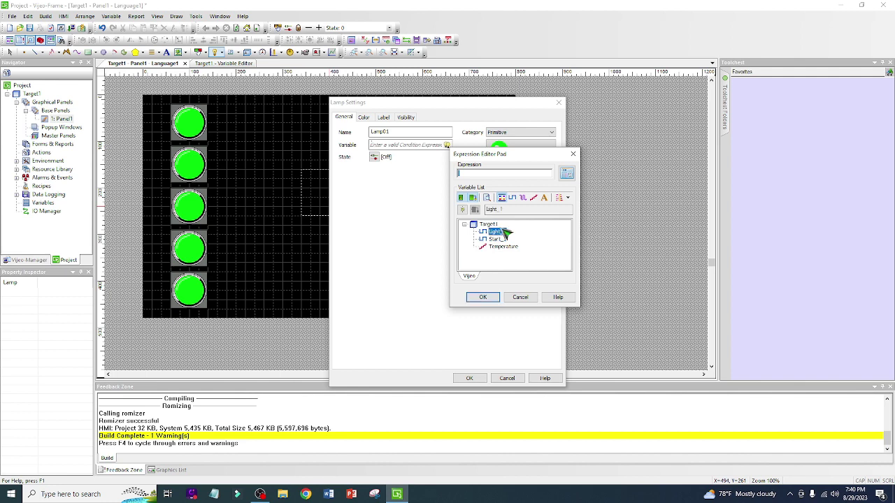
{"action": "left_click", "coordinate": [484, 297]}
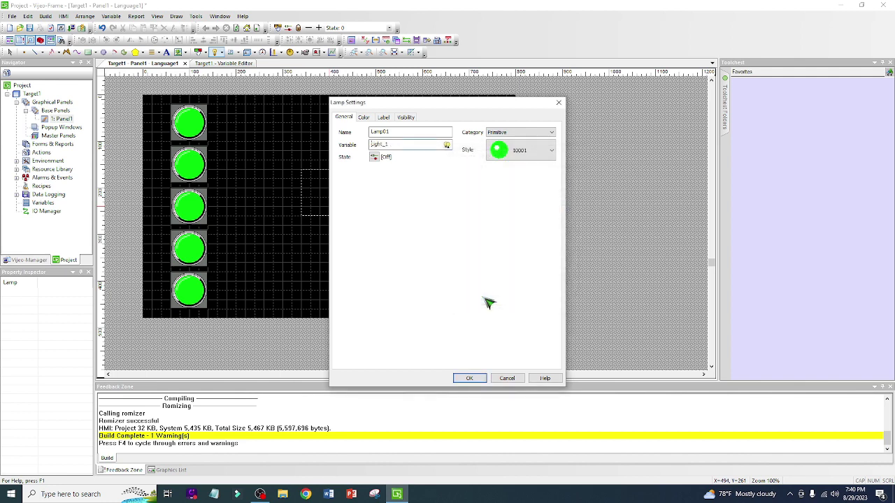
Set the lamp's fore color to red for the OFF state and green for the ON state, and accept the lamp settings.
{"action": "left_click", "coordinate": [369, 117]}
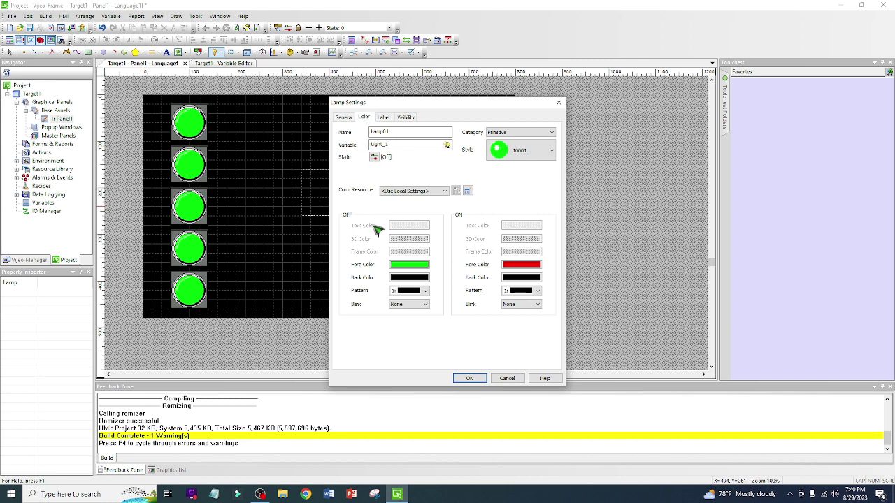
{"action": "left_click", "coordinate": [412, 269]}
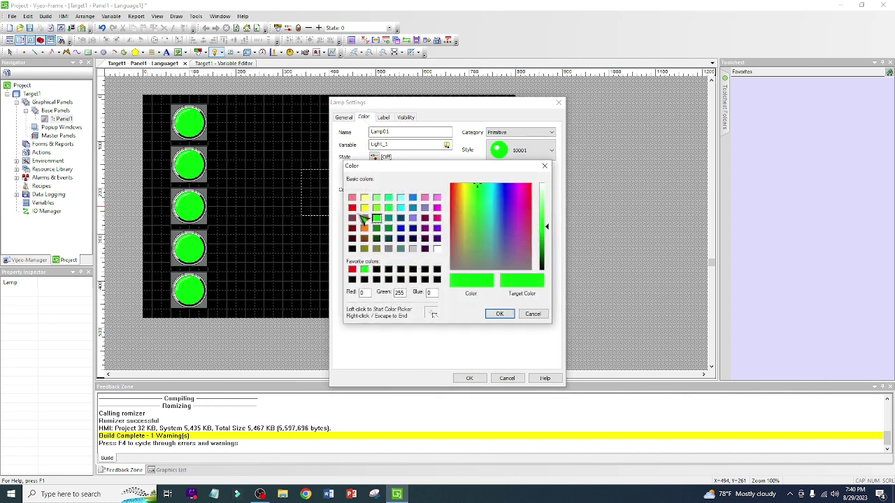
{"action": "left_click", "coordinate": [352, 208]}
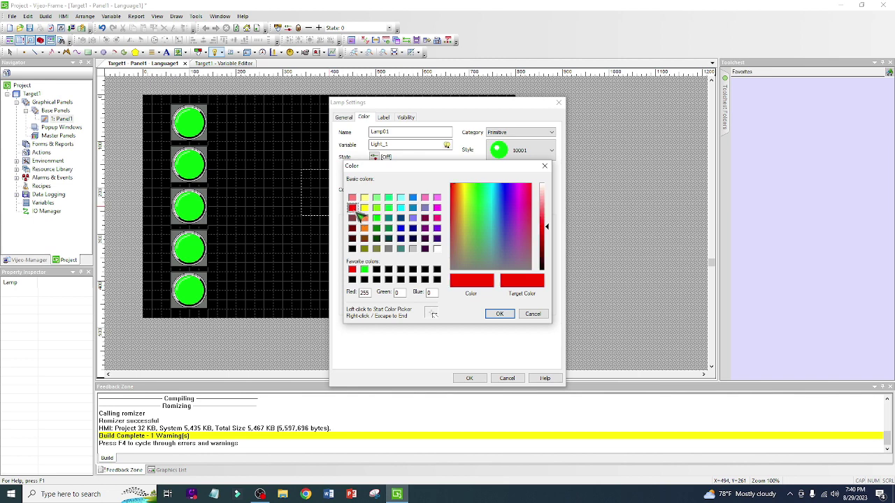
{"action": "left_click", "coordinate": [498, 314]}
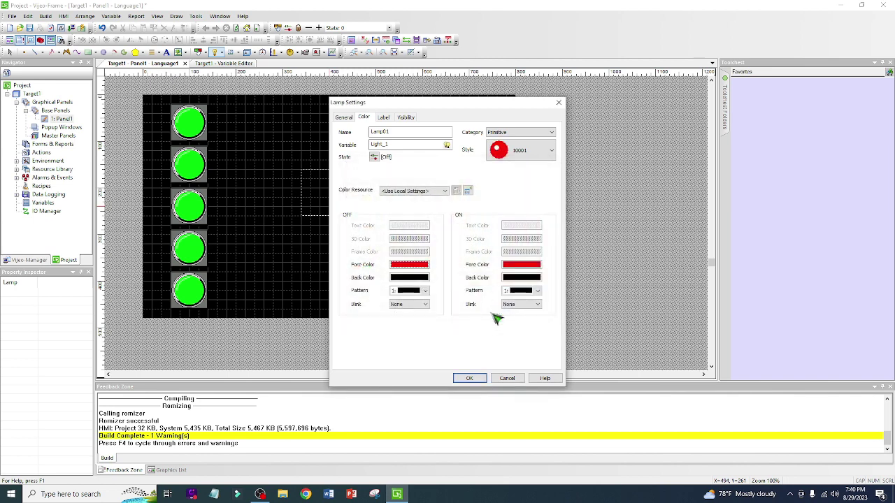
{"action": "left_click", "coordinate": [521, 269]}
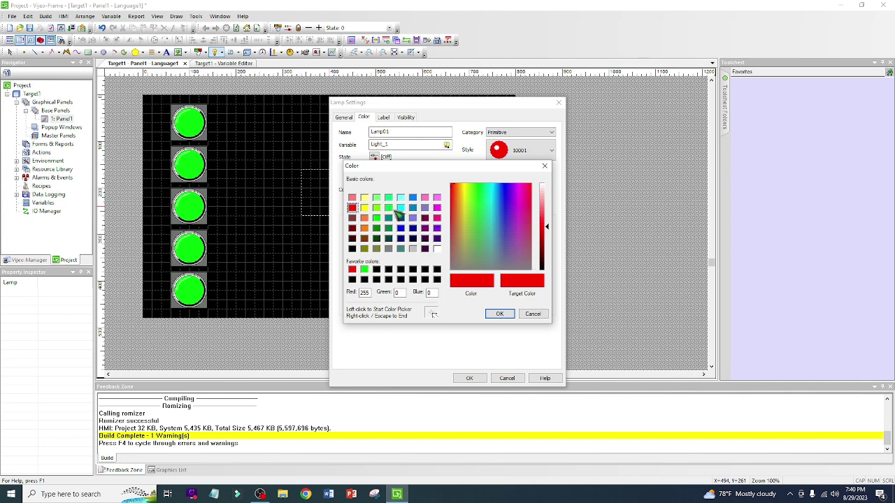
{"action": "left_click", "coordinate": [381, 218]}
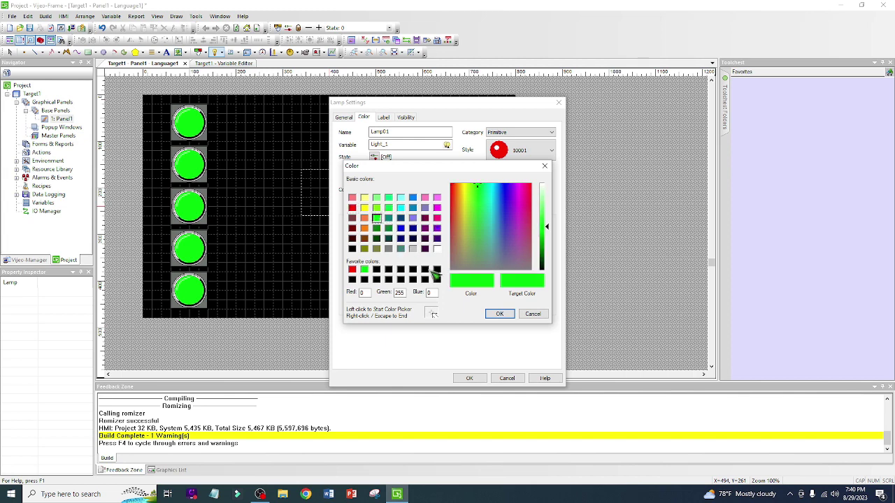
{"action": "left_click", "coordinate": [499, 314]}
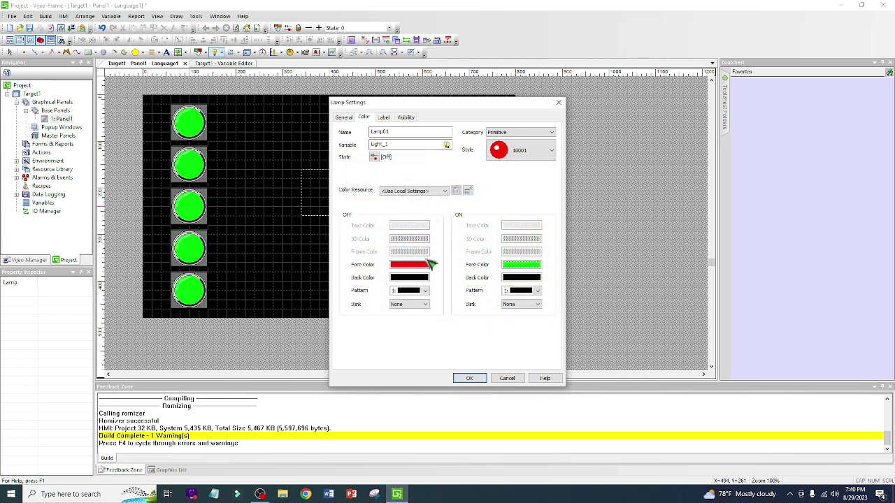
{"action": "left_click", "coordinate": [470, 378]}
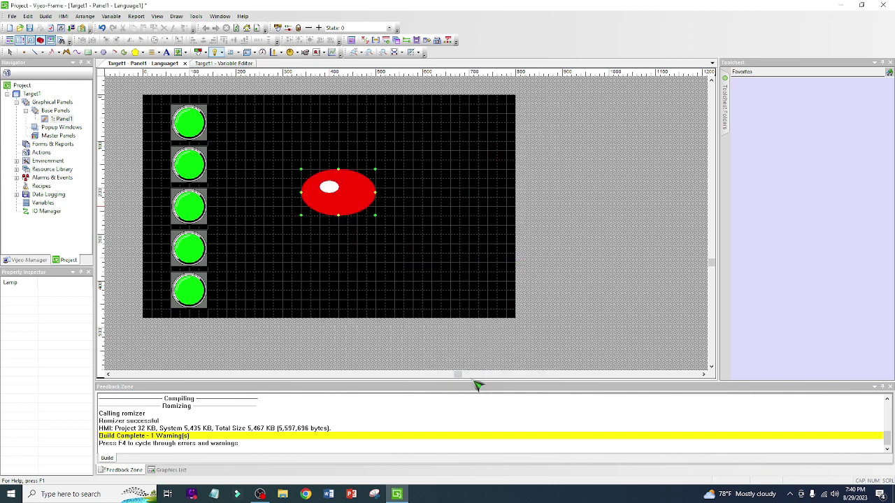
Narrow the lamp to a width of 120 so it looks rounder, and deselect it.
{"action": "left_click", "coordinate": [342, 204]}
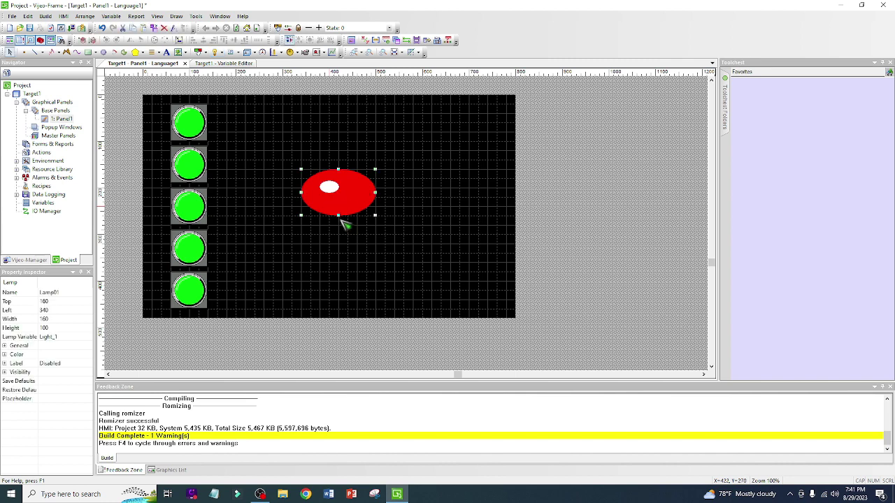
{"action": "left_click_drag", "start_coordinate": [374, 215], "coordinate": [330, 217]}
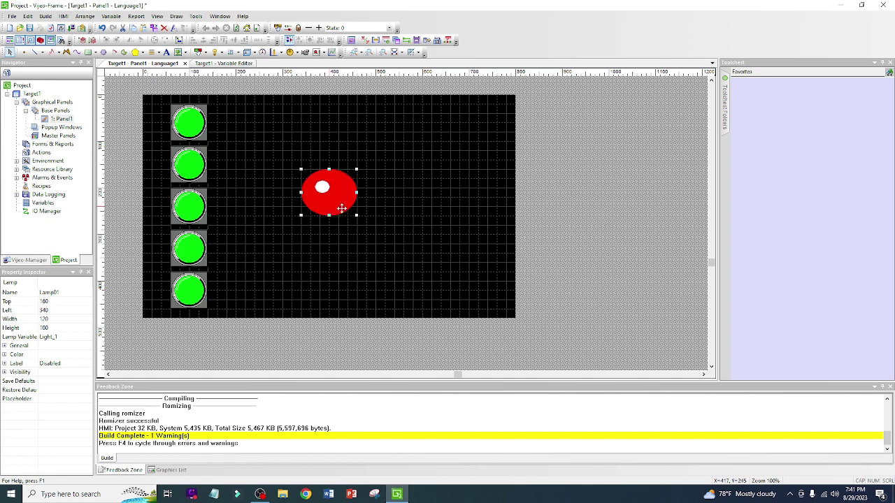
{"action": "left_click", "coordinate": [399, 200]}
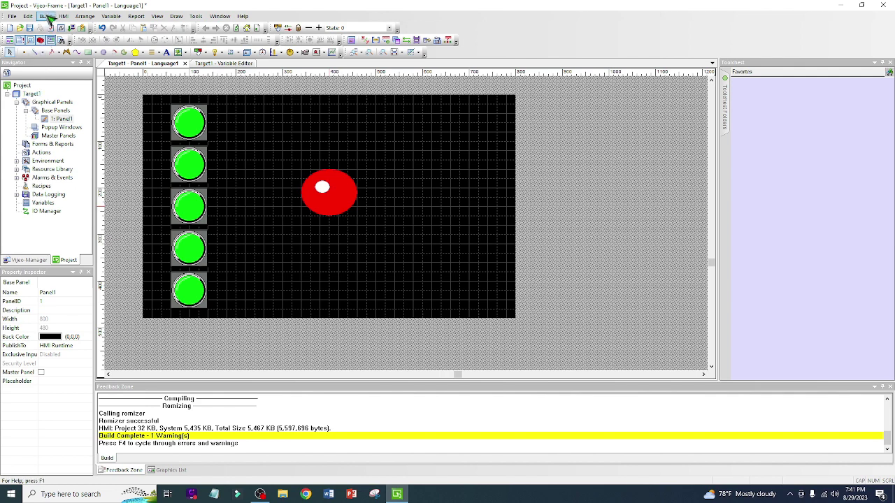
Build Target1 with the new lamp and switches.
{"action": "left_click", "coordinate": [32, 96]}
{"action": "right_click", "coordinate": [34, 96]}
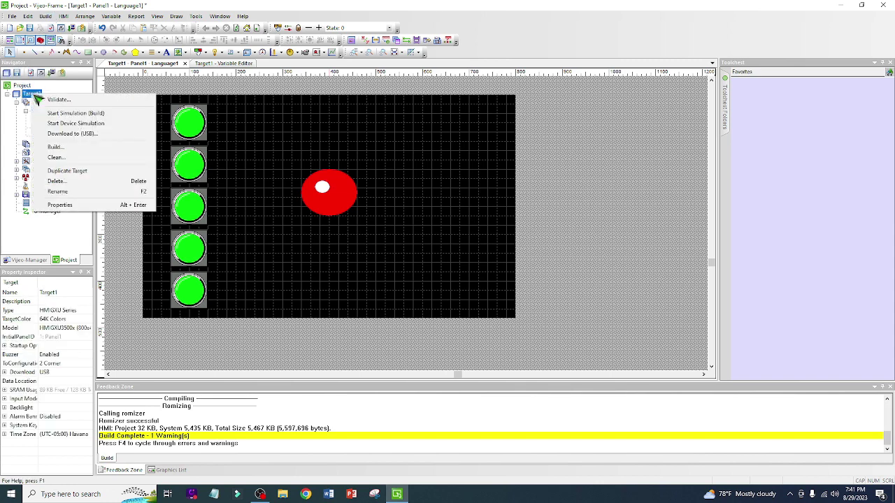
{"action": "left_click", "coordinate": [55, 146]}
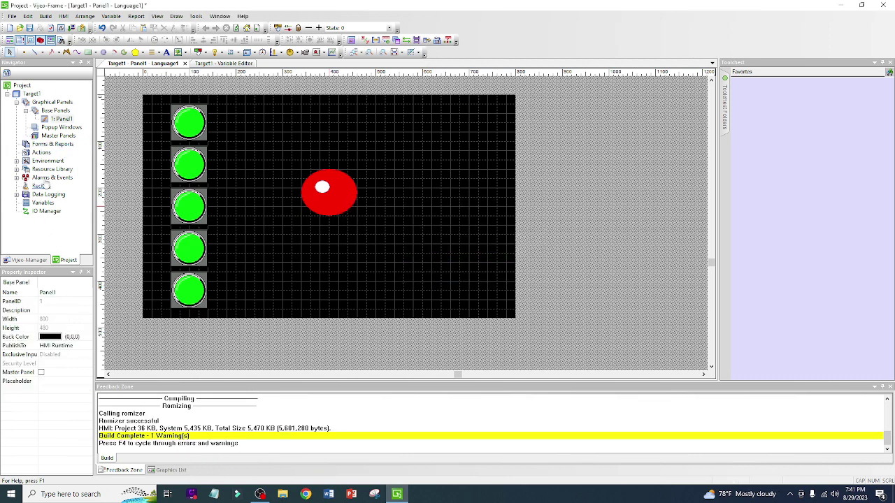
Run the device simulation of Target1, operate the first switch to check the lamp, and close the runtime.
{"action": "left_click", "coordinate": [32, 95]}
{"action": "right_click", "coordinate": [32, 96]}
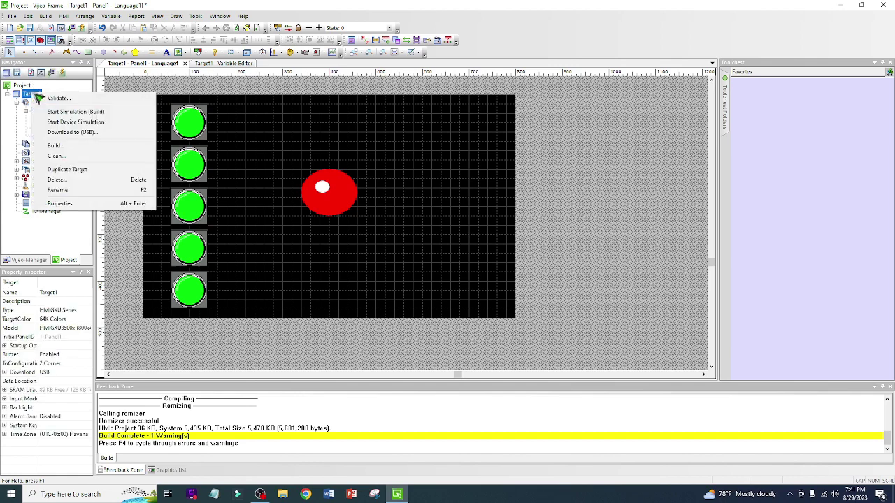
{"action": "left_click", "coordinate": [72, 123]}
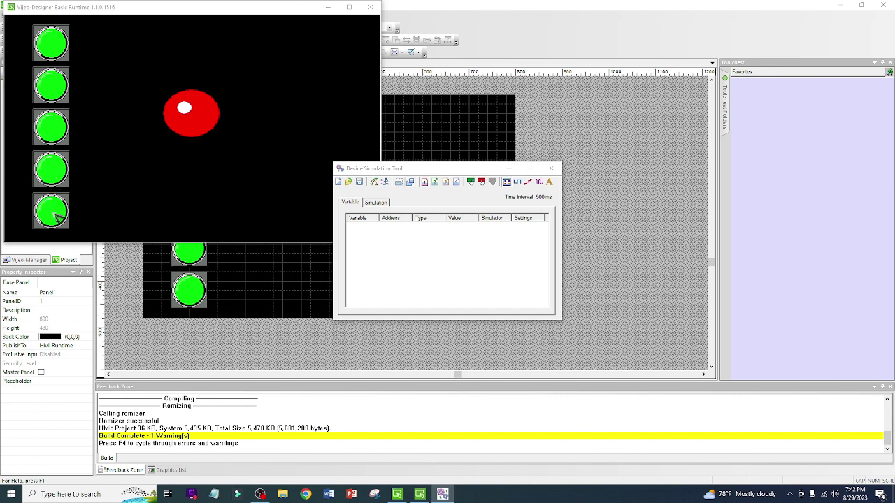
{"action": "left_click", "coordinate": [52, 45]}
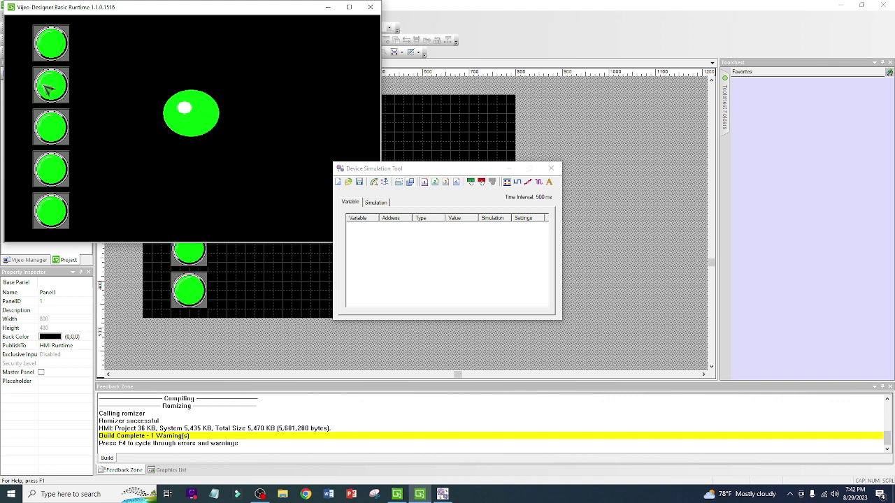
{"action": "left_click", "coordinate": [370, 7]}
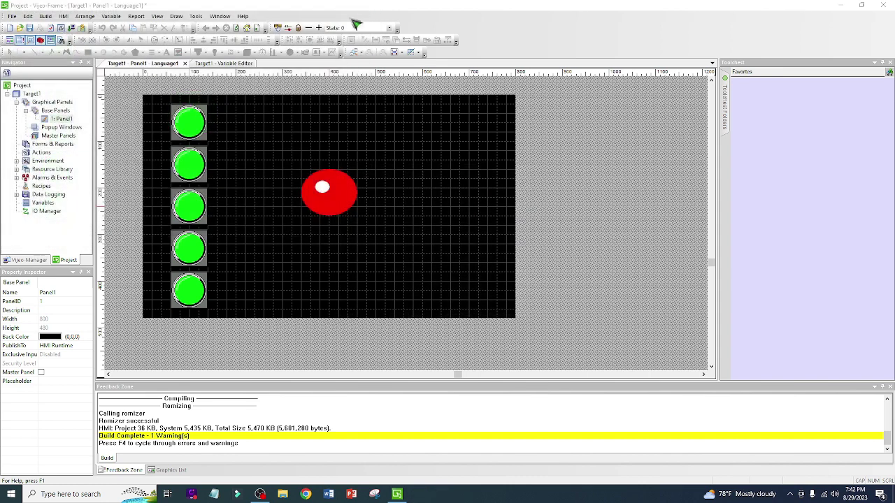
Change the second switch's When Touch Bit operation on Light_1 to Reset and accept the switch settings.
{"action": "left_click", "coordinate": [190, 175]}
{"action": "double_click", "coordinate": [193, 171]}
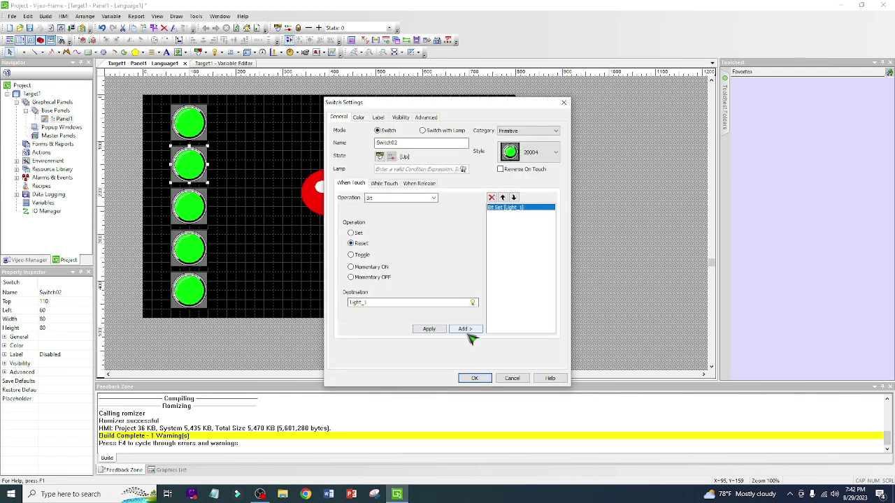
{"action": "left_click", "coordinate": [475, 378]}
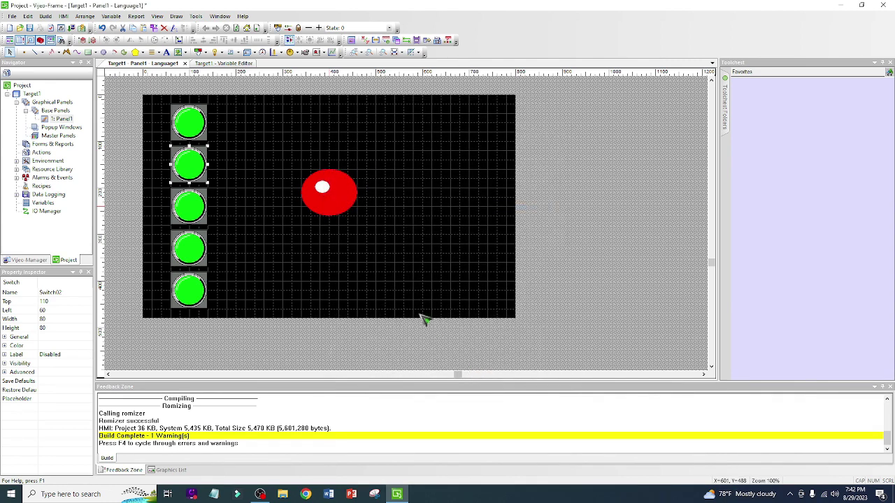
Rebuild Target1 with the corrected second switch and start its device simulation.
{"action": "right_click", "coordinate": [32, 97]}
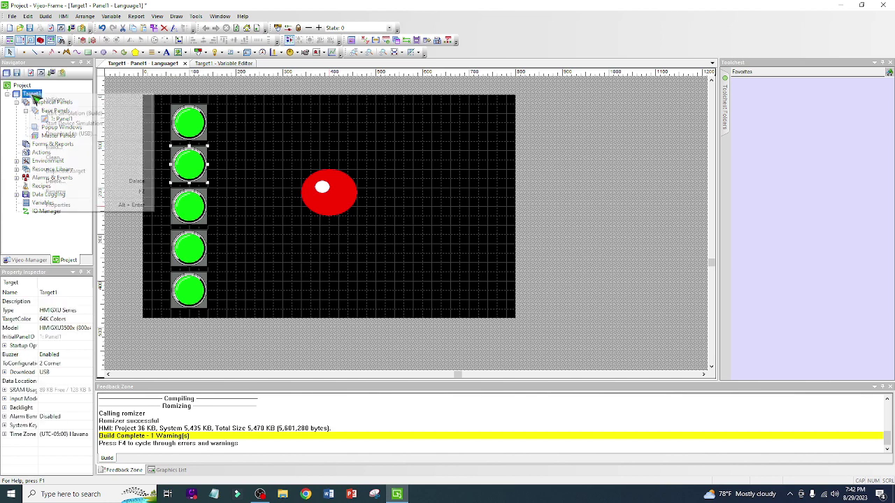
{"action": "left_click", "coordinate": [61, 147]}
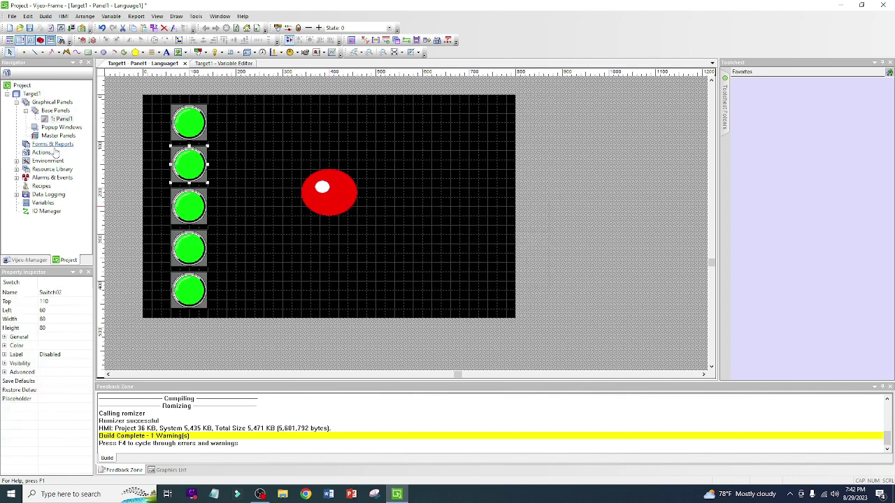
{"action": "right_click", "coordinate": [36, 97]}
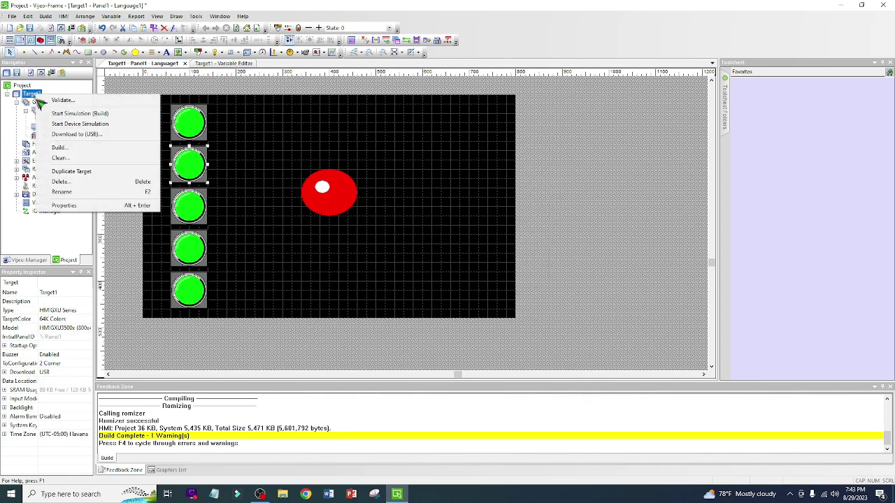
{"action": "left_click", "coordinate": [74, 124]}
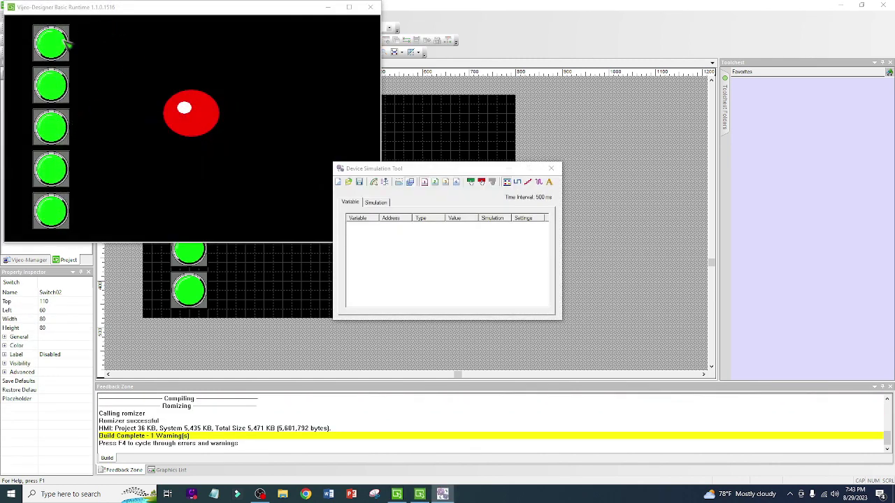
Test the Set, Reset, Toggle and Momentary ON switches in the simulated panel, checking the lamp's response to each.
{"action": "left_click", "coordinate": [57, 46]}
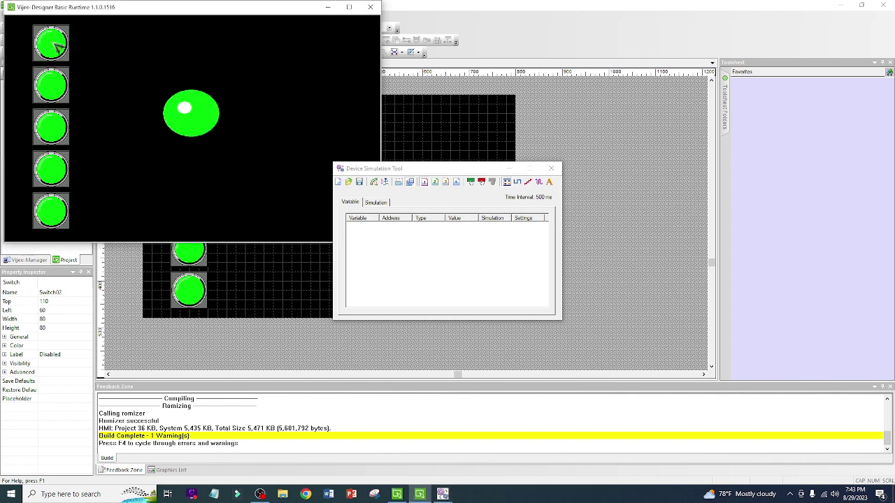
{"action": "left_click", "coordinate": [56, 87]}
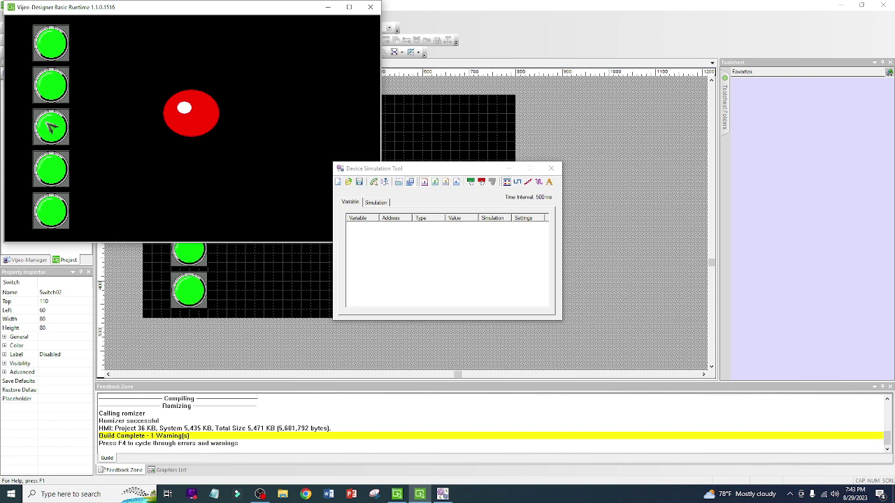
{"action": "left_click", "coordinate": [50, 128]}
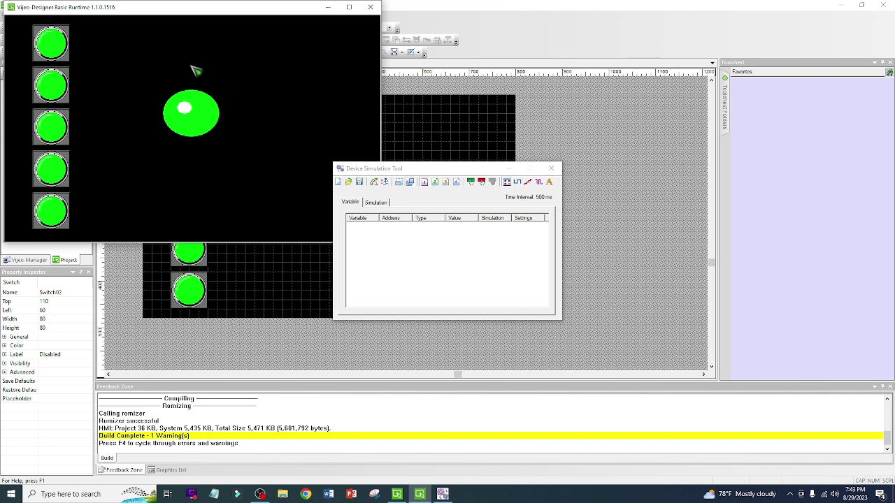
{"action": "left_click", "coordinate": [55, 127]}
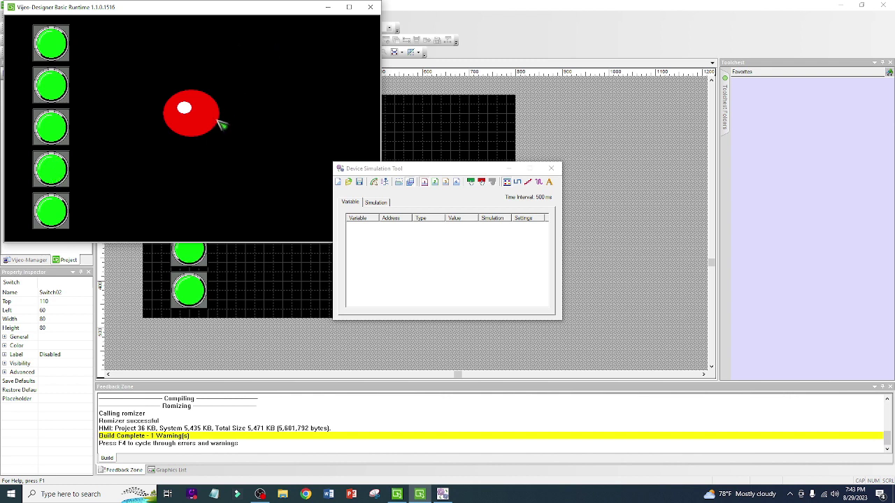
{"action": "left_click", "coordinate": [53, 171]}
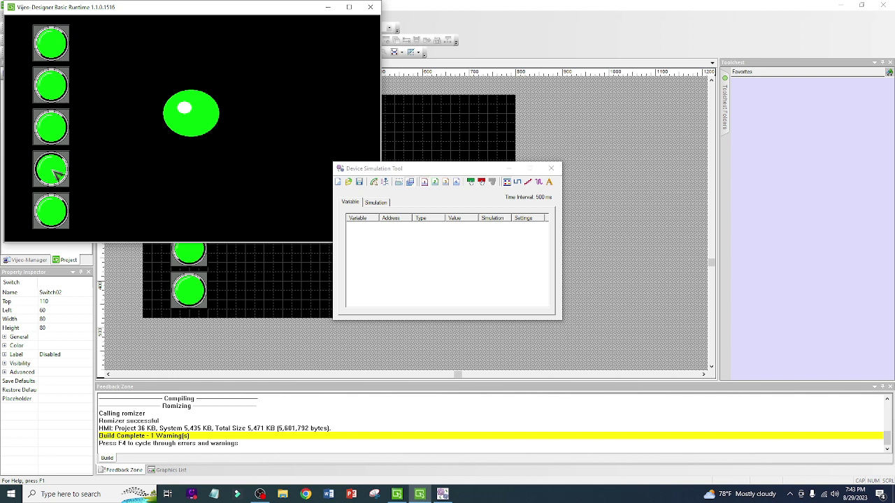
{"action": "left_click", "coordinate": [55, 172]}
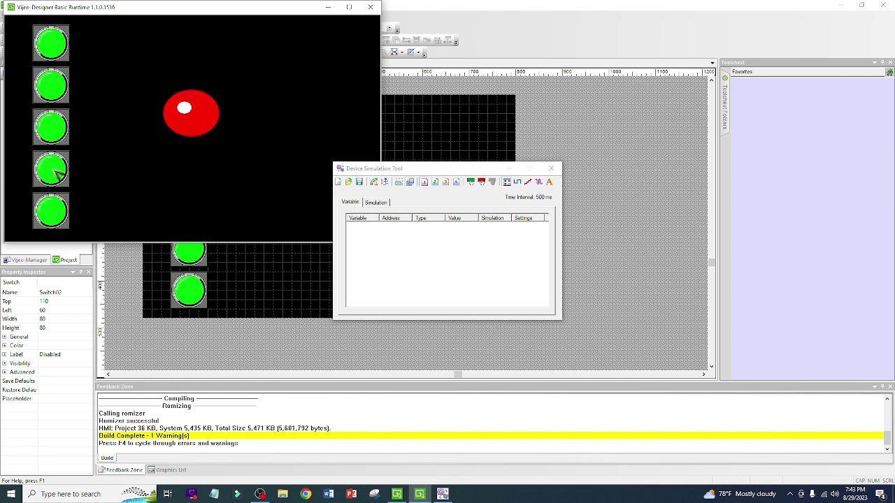
{"action": "left_click", "coordinate": [56, 172]}
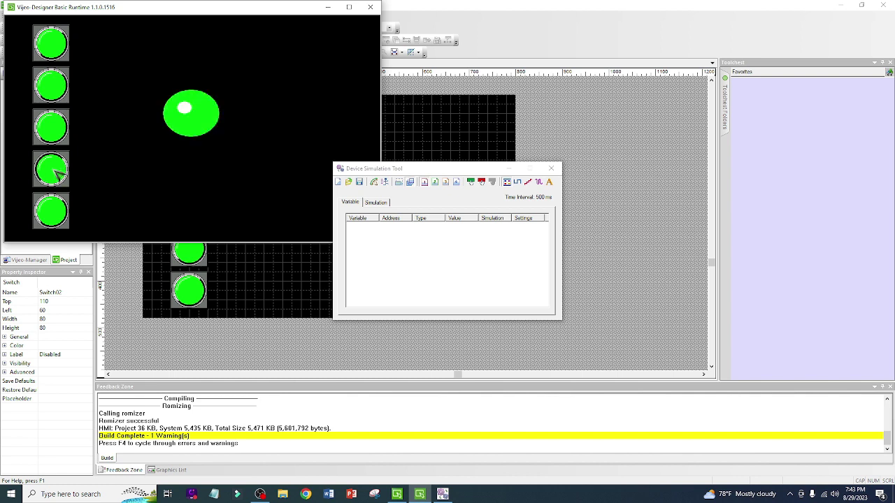
Operate the fourth switch once more in the simulated panel and test the fifth switch repeatedly, checking how the lamp responds.
{"action": "left_click", "coordinate": [56, 172]}
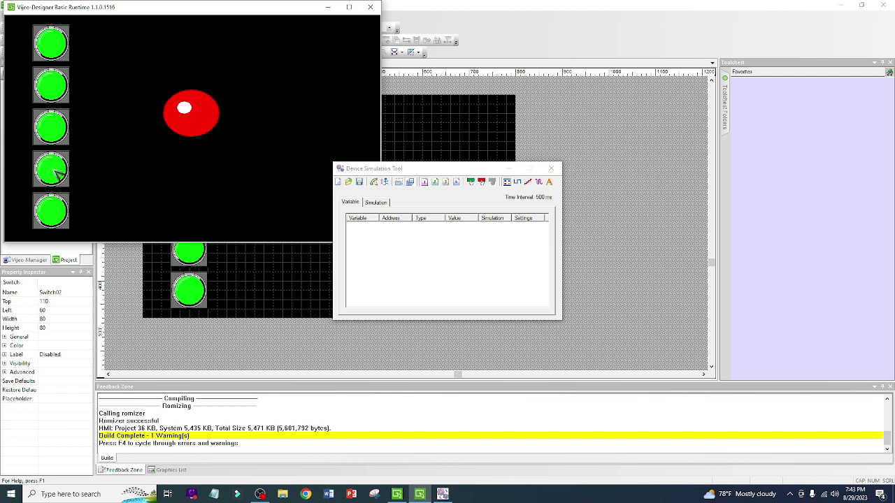
{"action": "left_click", "coordinate": [56, 215]}
{"action": "left_click", "coordinate": [56, 215]}
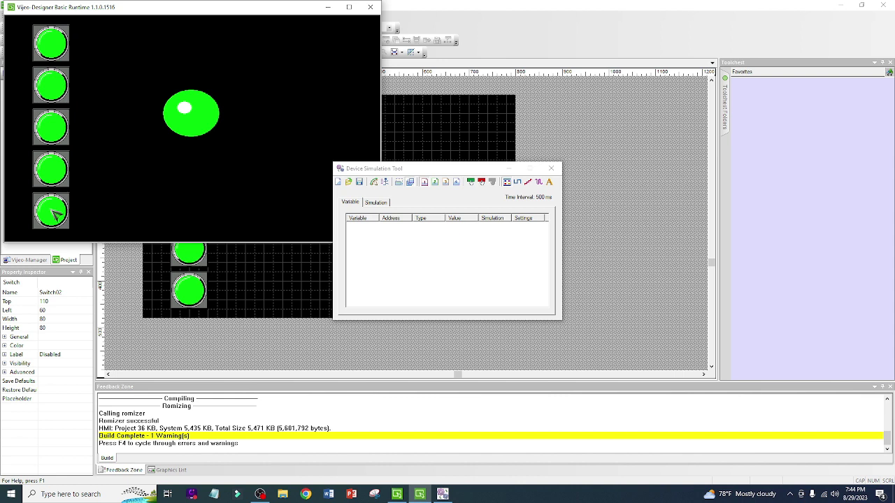
{"action": "left_click", "coordinate": [55, 215]}
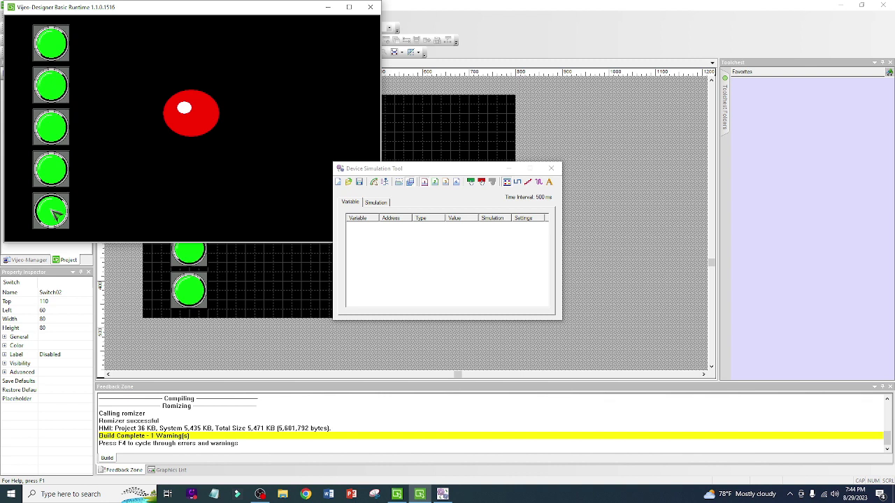
{"action": "left_click", "coordinate": [56, 215]}
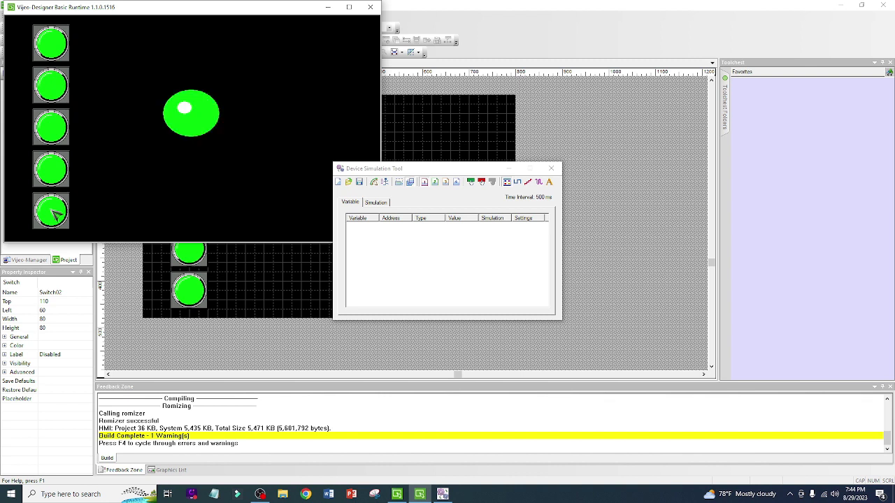
{"action": "left_click", "coordinate": [56, 214]}
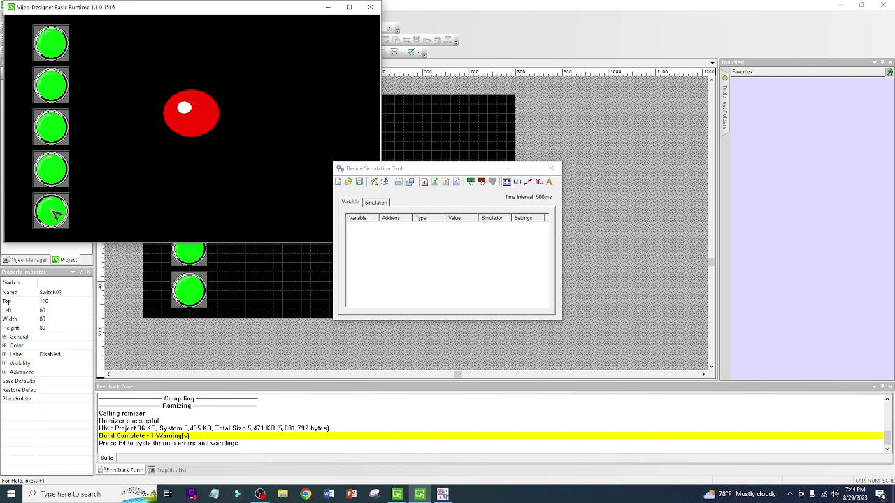
{"action": "left_click", "coordinate": [56, 214]}
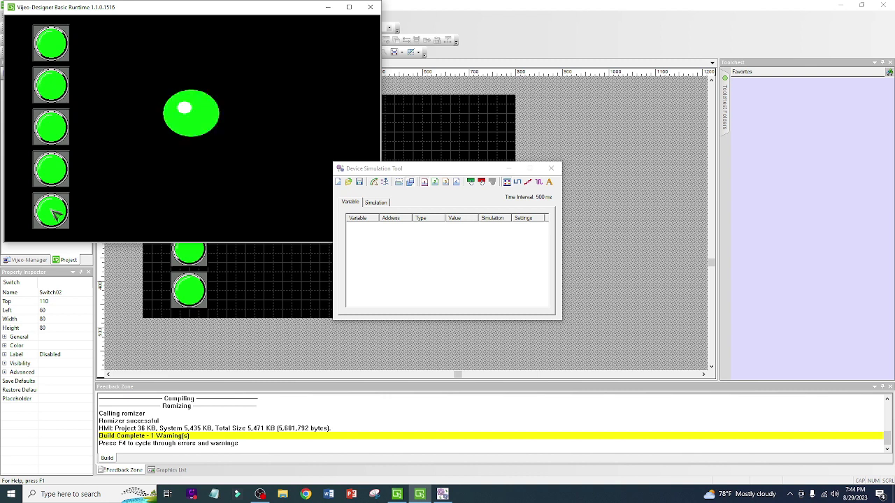